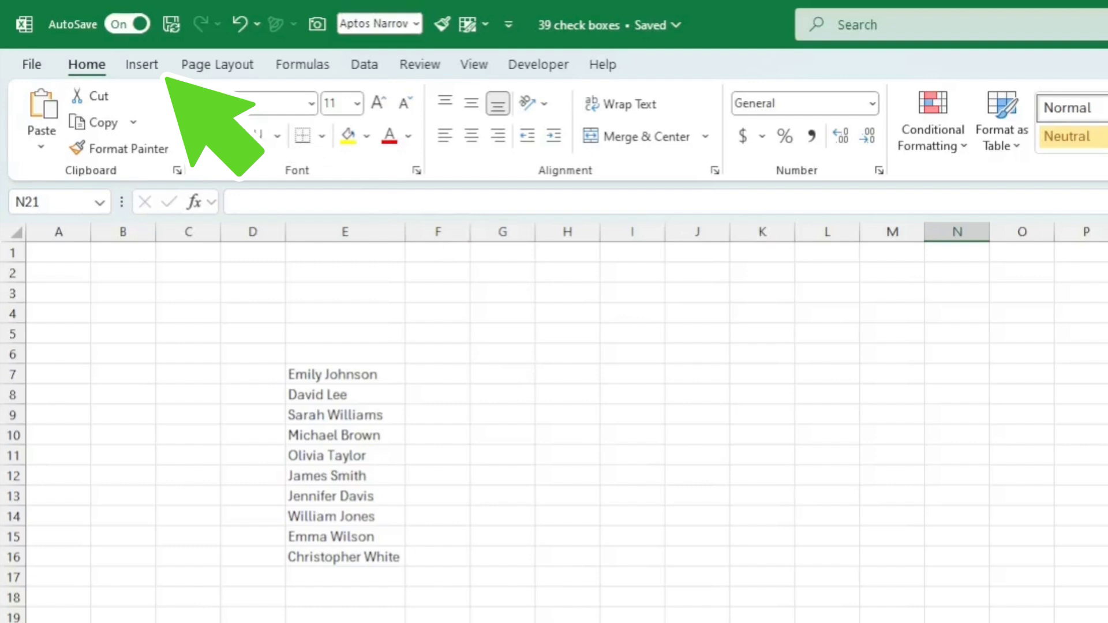
Step: Insert a checkbox in cell G7, beside the first name in the list
left_click(149, 69)
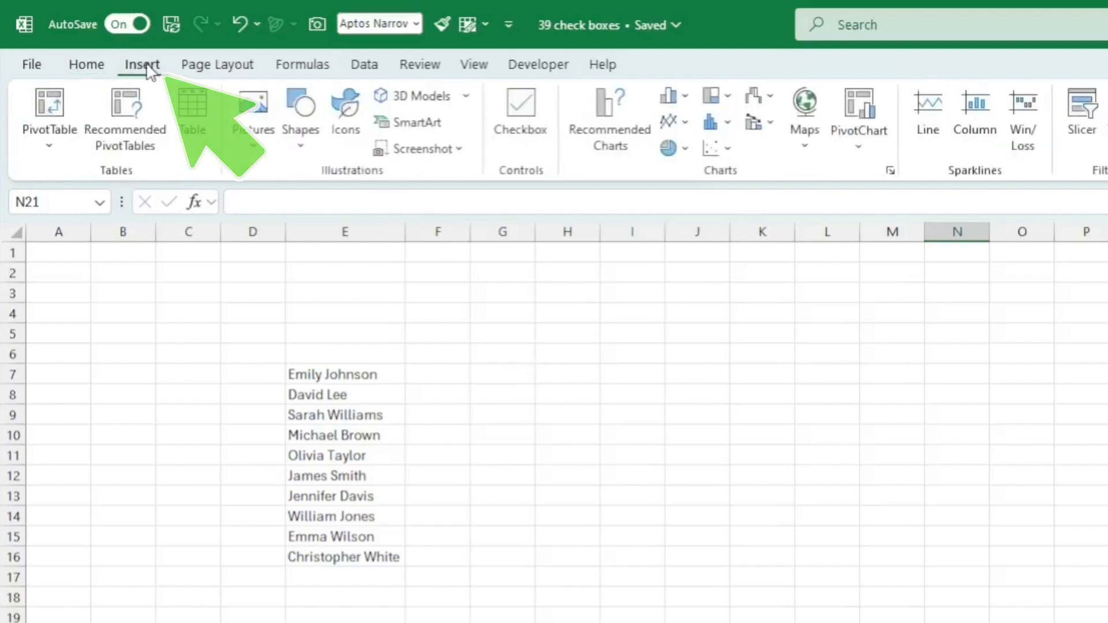
left_click(508, 375)
left_click(522, 118)
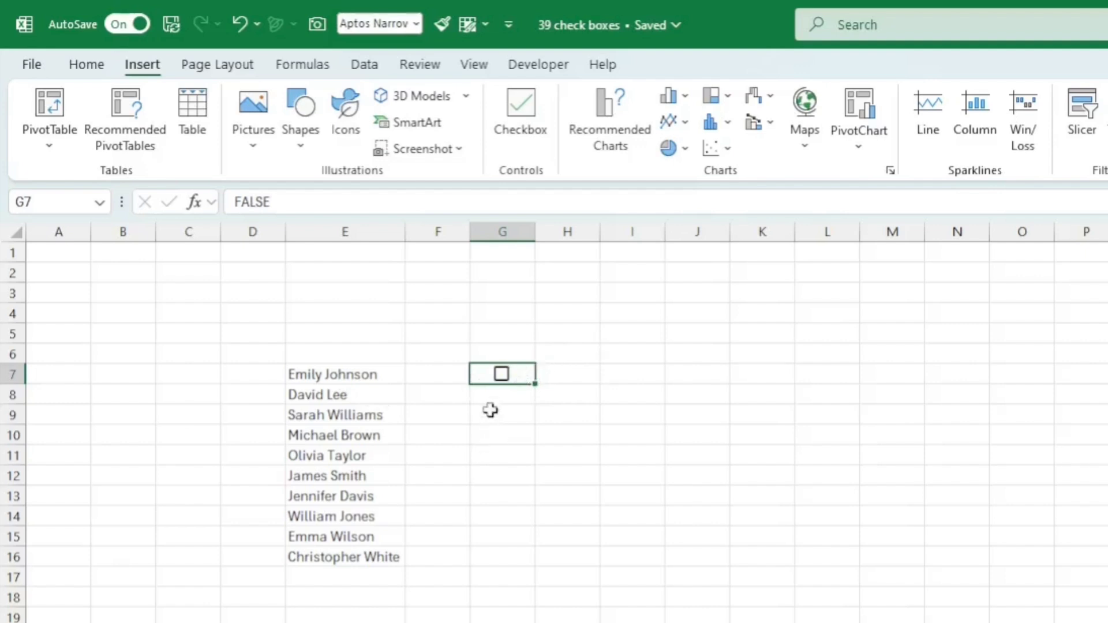
Step: Copy the G7 checkbox to G8 and insert checkboxes in the remaining cells G9:G16
key("ctrl+c")
left_click(502, 397)
key("ctrl+v")
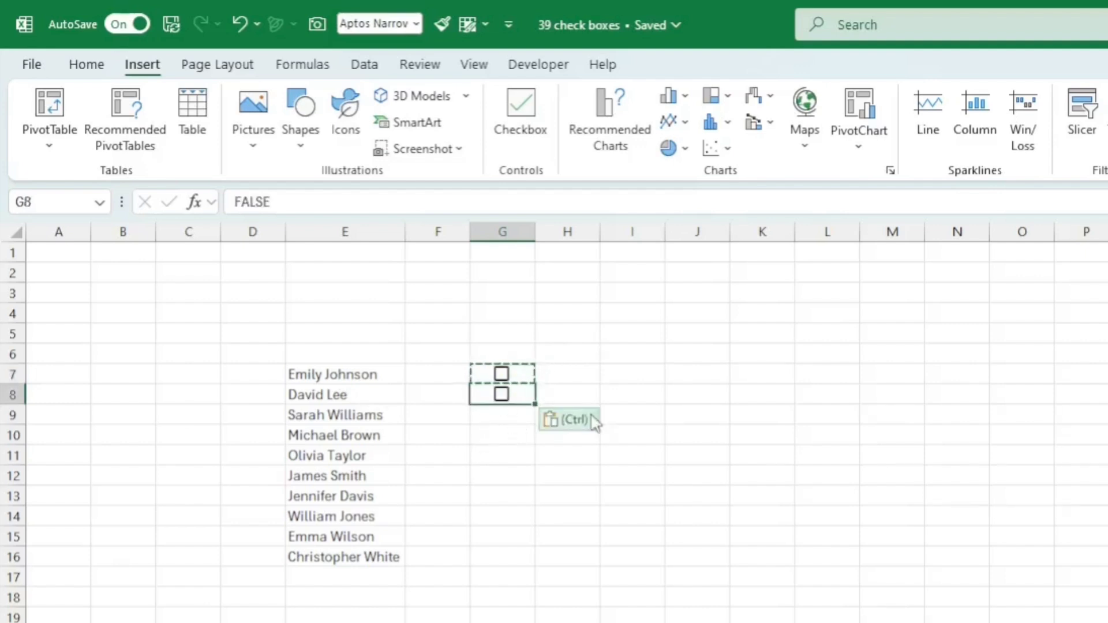
left_click_drag(499, 413, 498, 555)
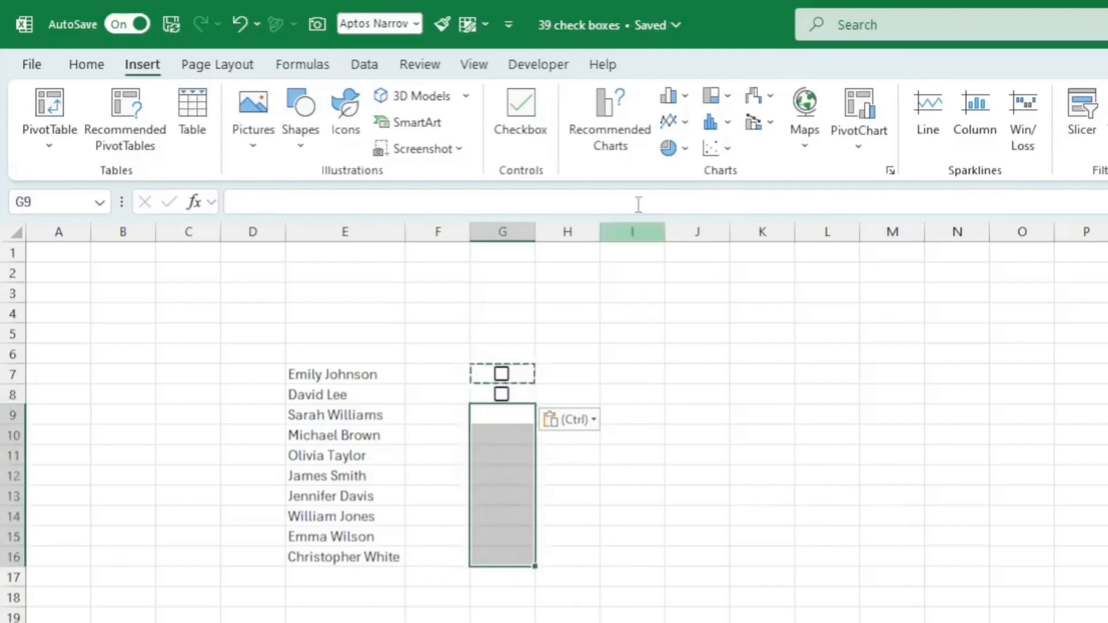
left_click(520, 107)
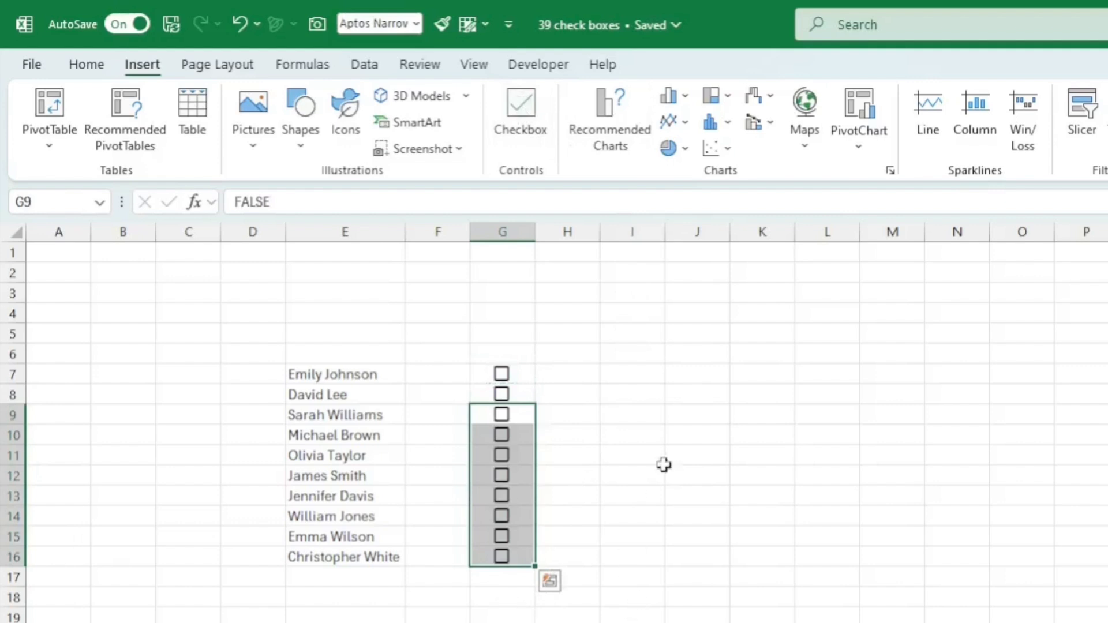
Step: Tick the checkbox in G7 and clear it again
left_click(553, 388)
left_click(501, 378)
left_click(501, 378)
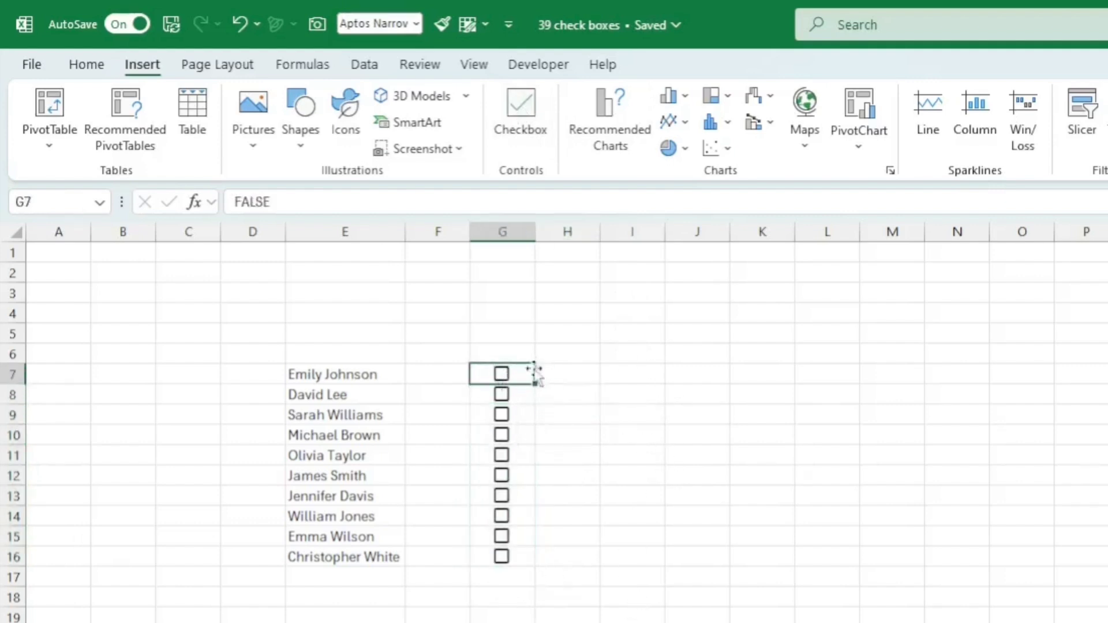
Step: Enter the formula =G7 in cell H7 to return the first checkbox's underlying value
left_click(573, 379)
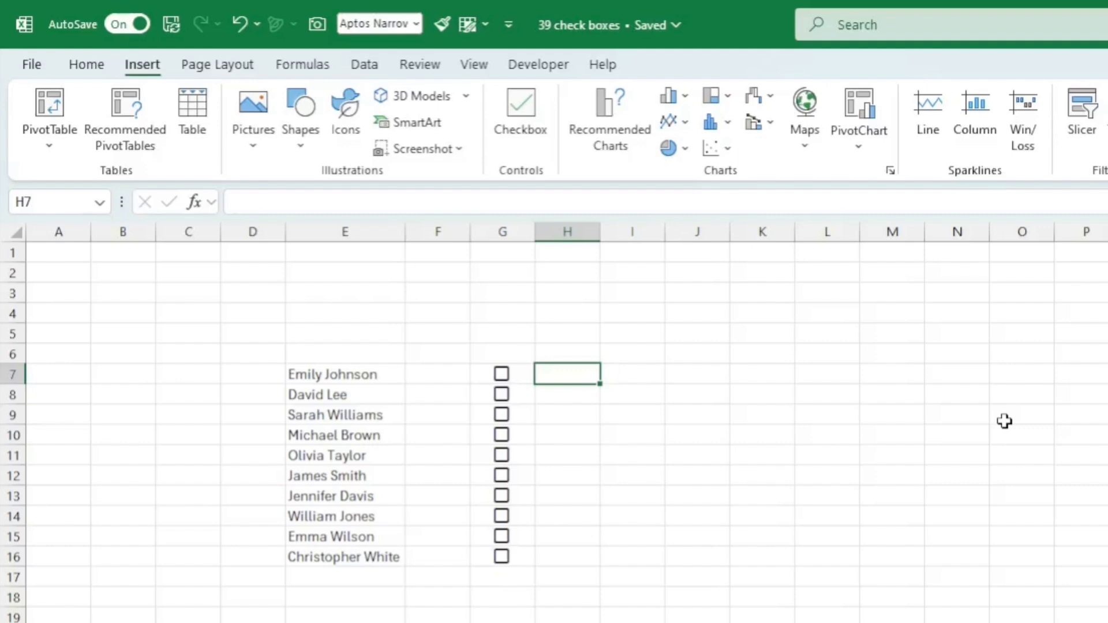
type("=")
key("Left")
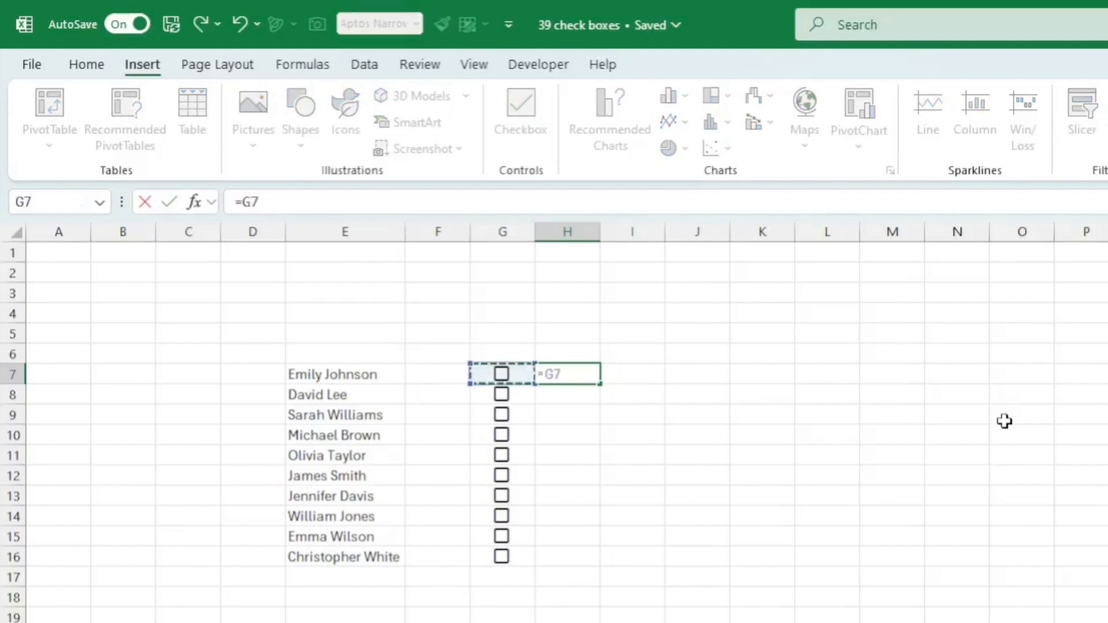
key("Return")
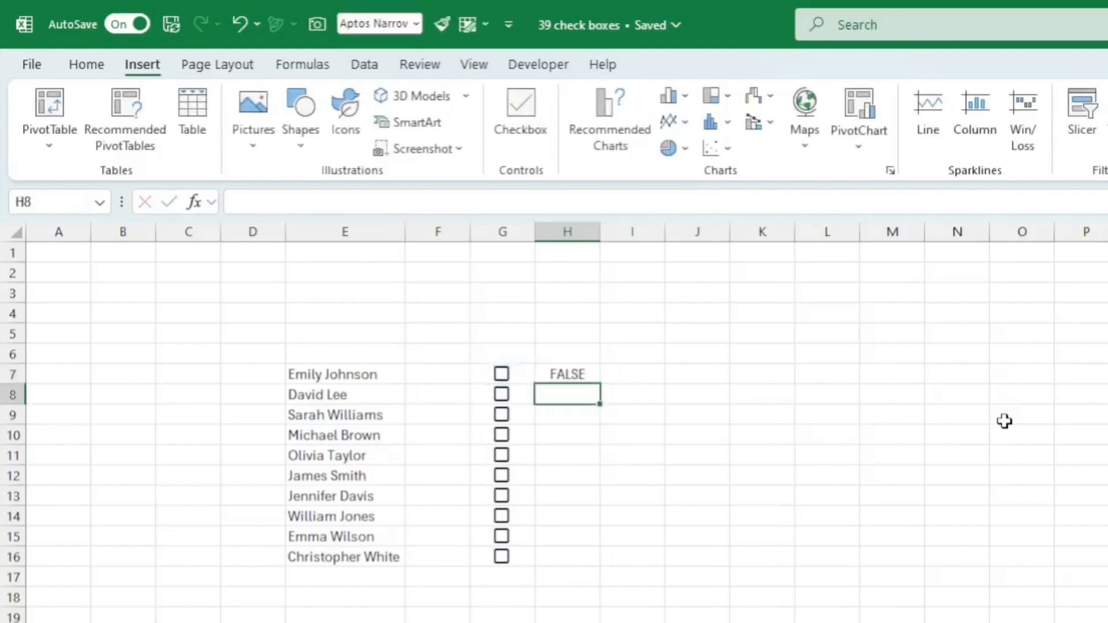
Step: Fill the H7 formula down through H16 and tick the checkbox in G10
left_click(596, 378)
left_click_drag(607, 385, 611, 571)
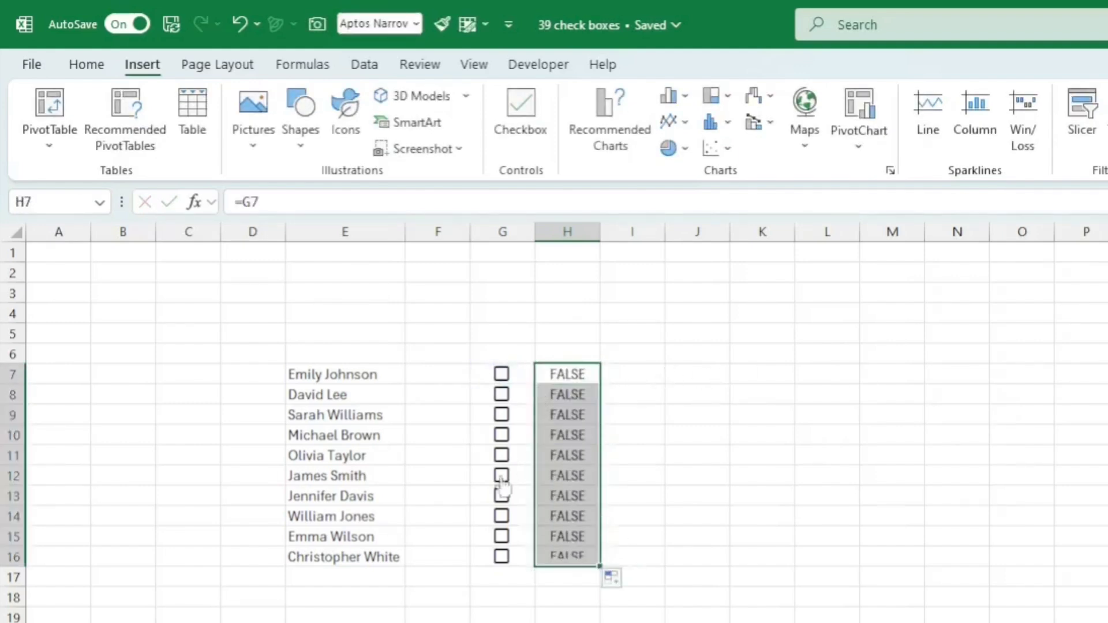
left_click(502, 435)
left_click(773, 462)
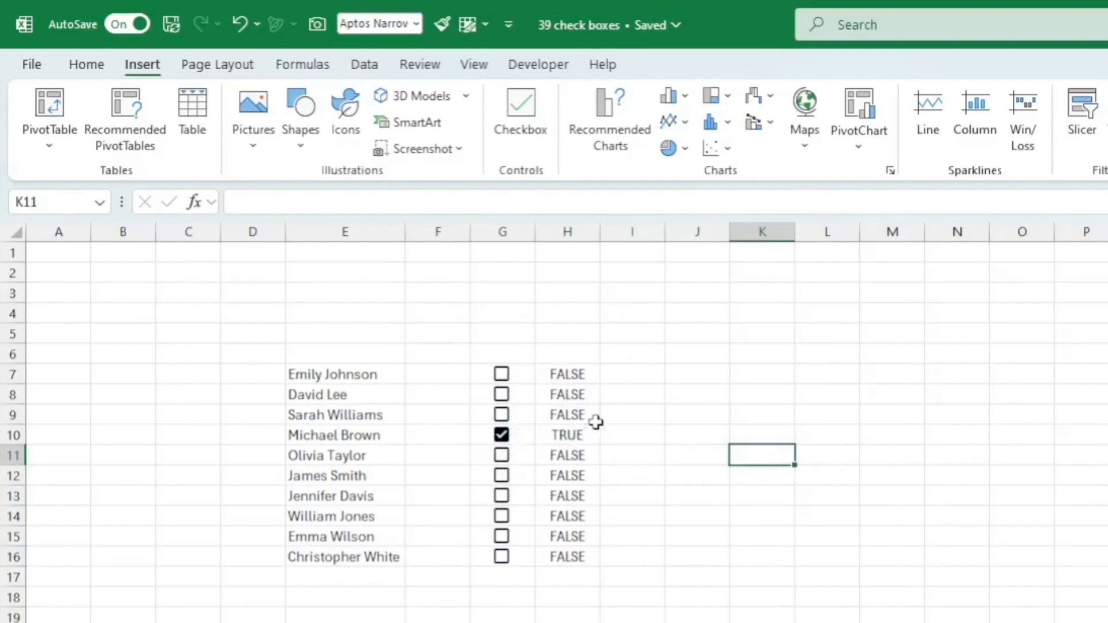
Step: Enter the formula =G10+G11 in cell G18 to add two checkbox values
left_click(504, 594)
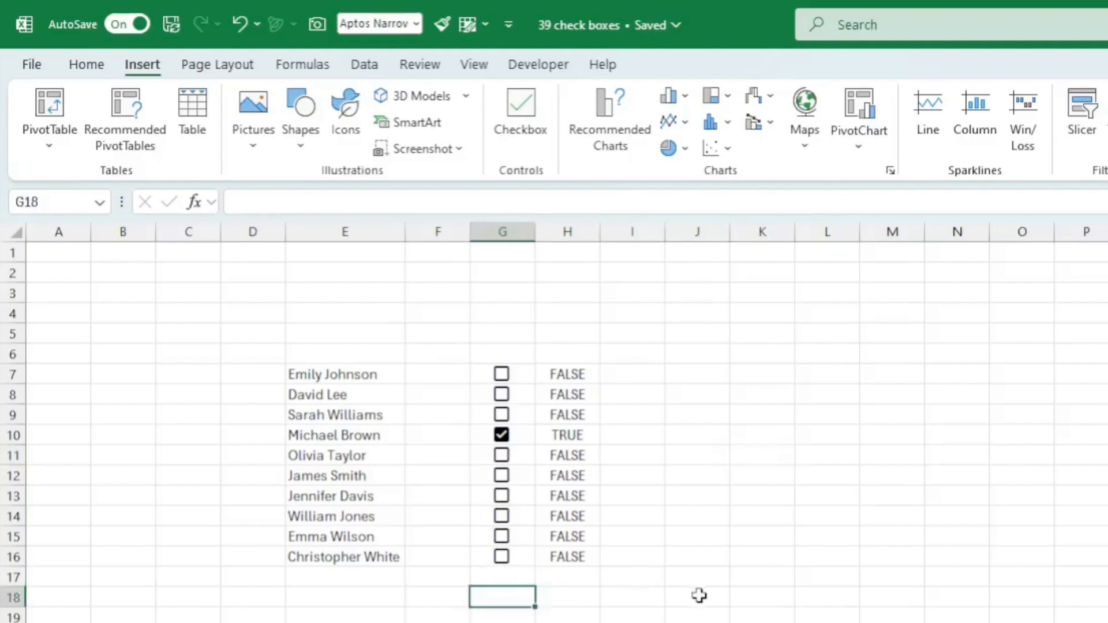
type("=")
key("Up")
key("Up")
key("Up")
key("Up")
key("Up")
key("Up")
key("Up")
key("Up")
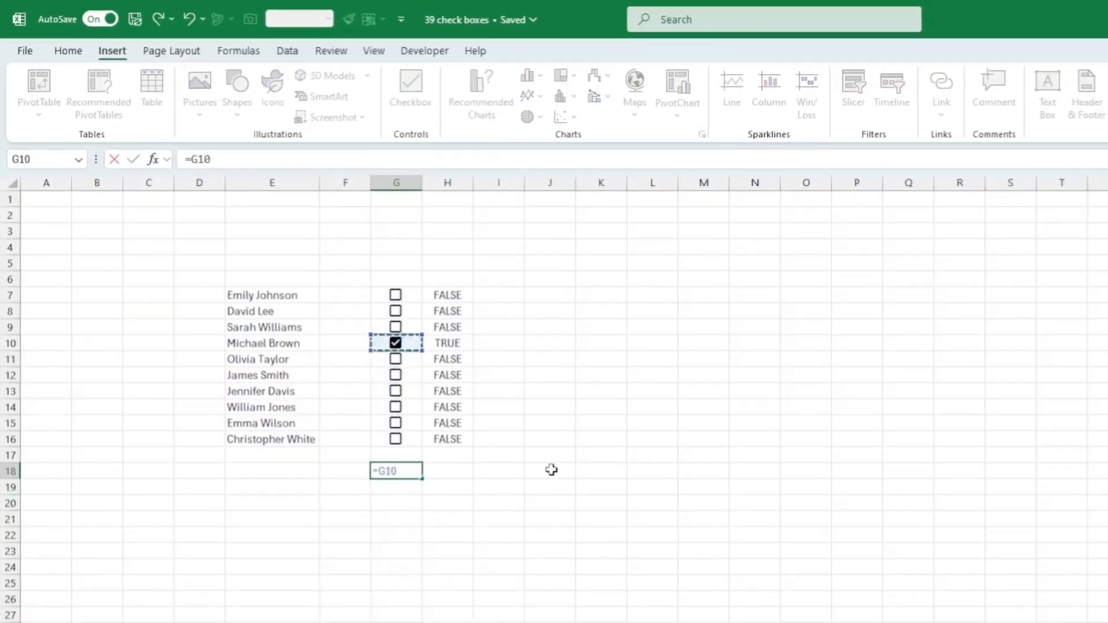
type("+")
key("Up")
key("Up")
key("Up")
key("Up")
key("Up")
key("Up")
key("Up")
key("ctrl+Return")
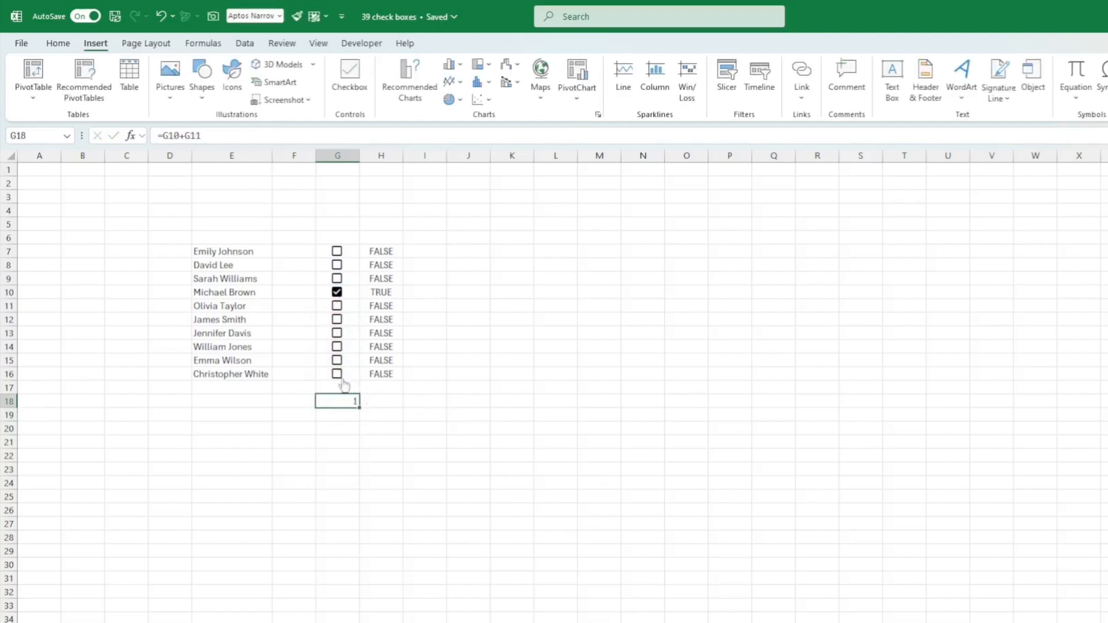
Step: Clear the checkbox in G10 and tick it again to test the addition in G18
left_click(337, 293)
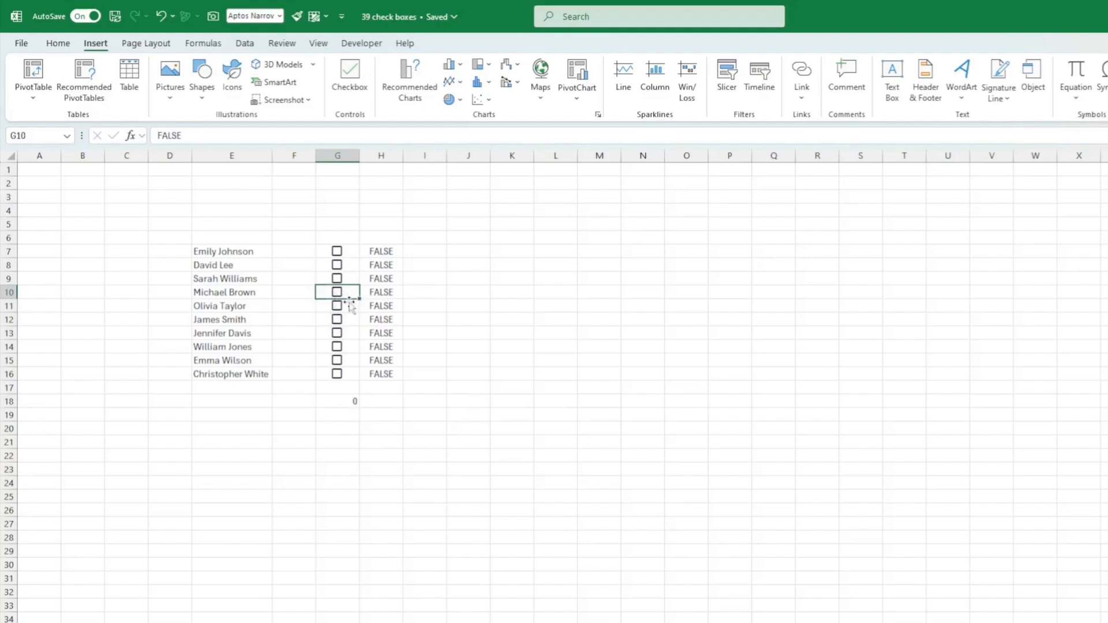
left_click(337, 292)
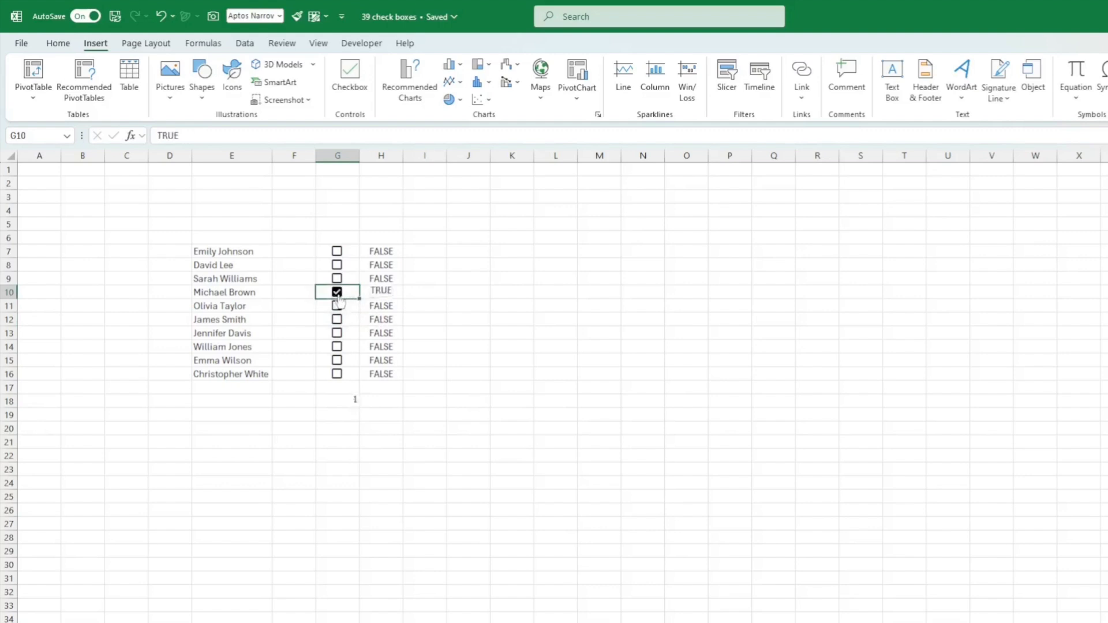
Step: Enter a SUM formula over the checkbox range G7:G16 in cell G20
left_click(337, 431)
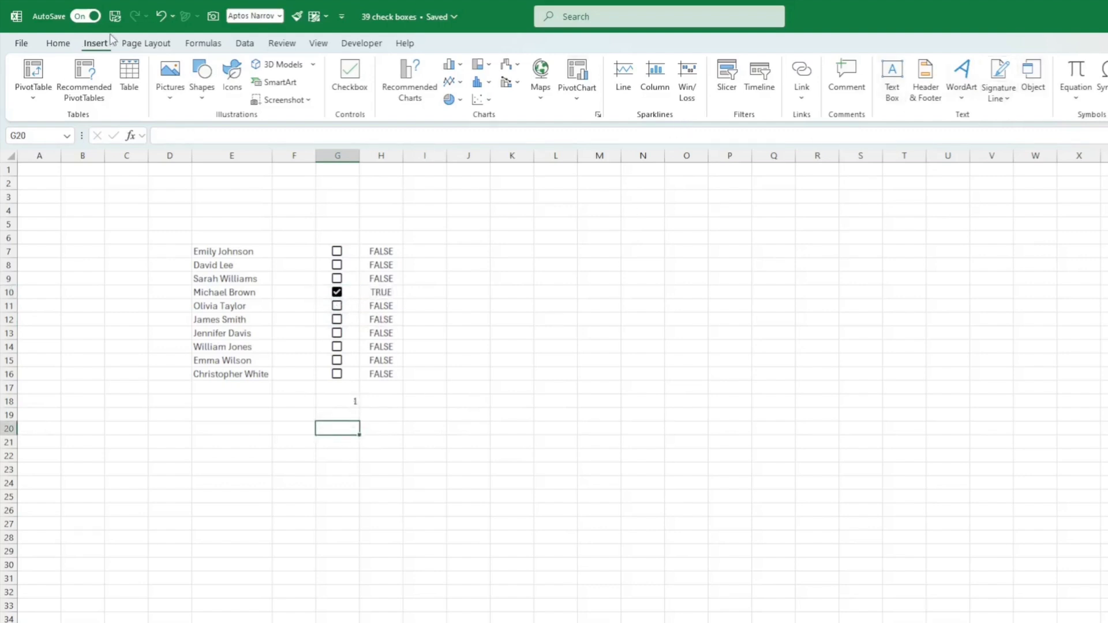
left_click(49, 45)
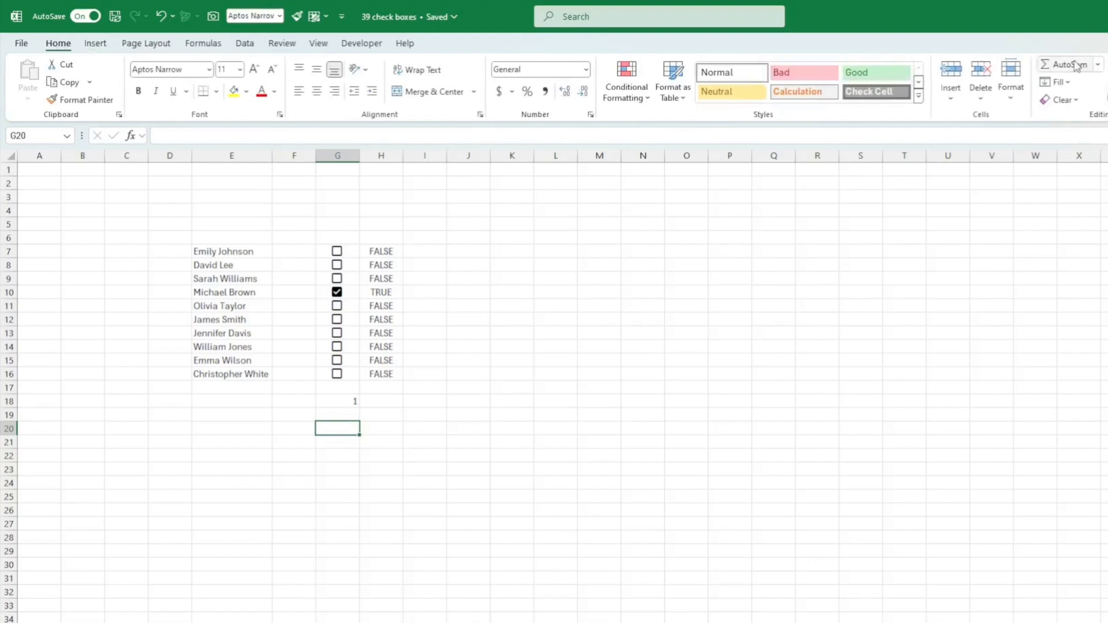
type("=SUM(")
left_click(345, 254)
left_click_drag(345, 255, 355, 376)
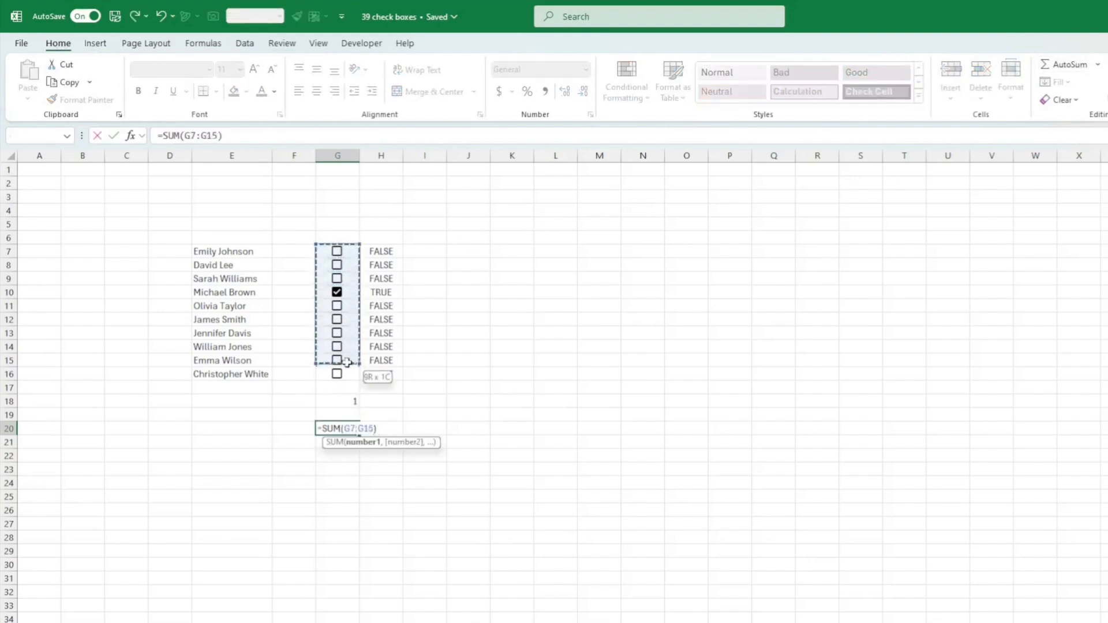
key("Return")
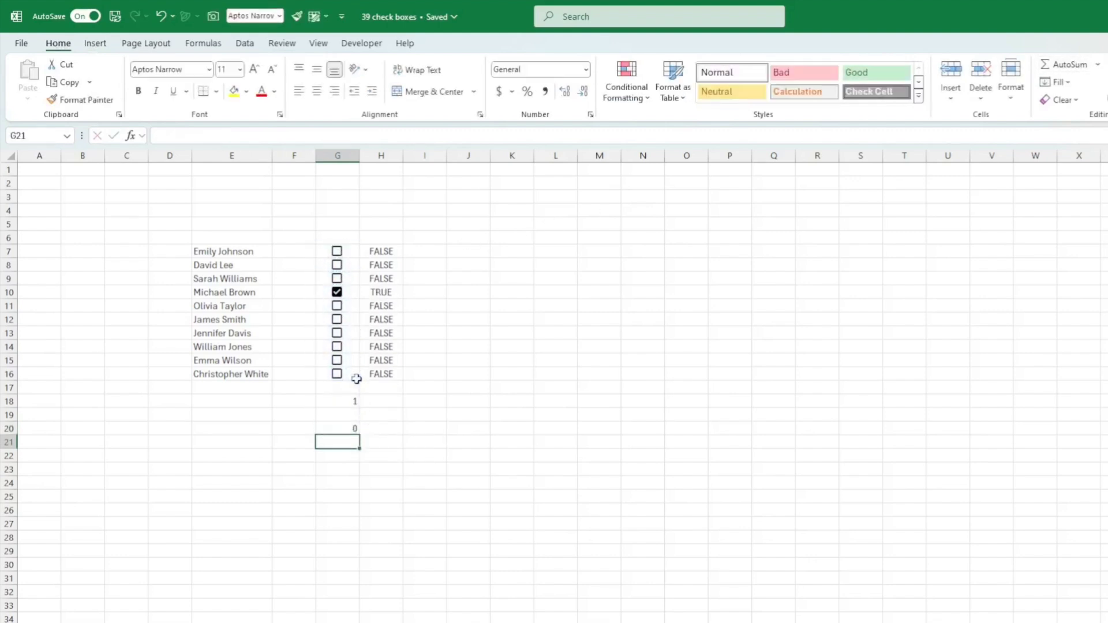
Step: Tick the checkboxes in G11 and G12, and select the checkbox range G7:G16
left_click(337, 307)
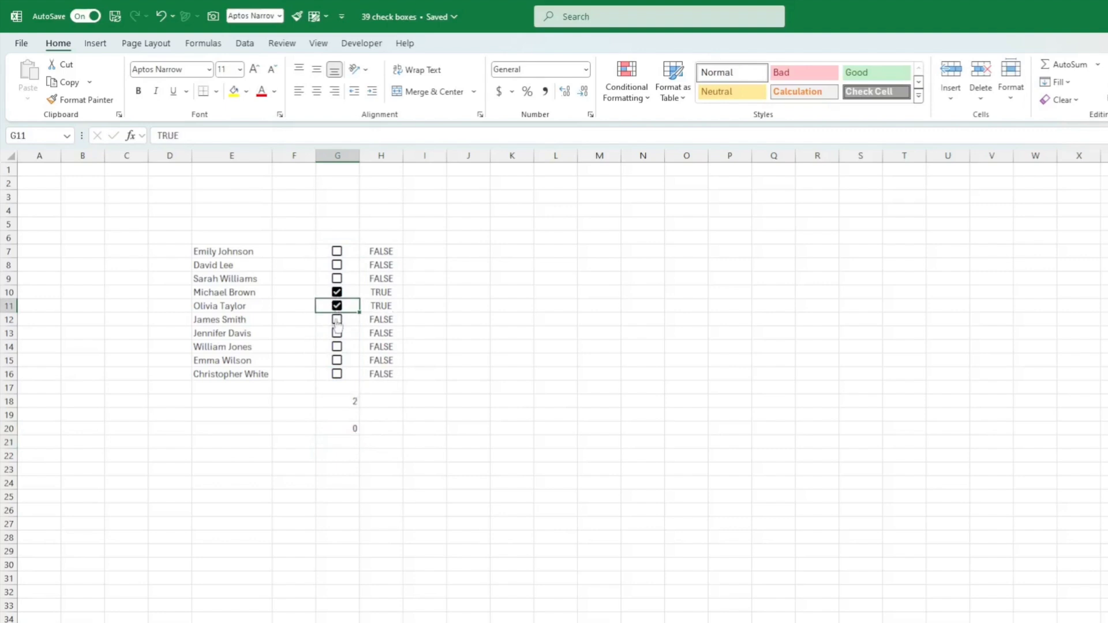
left_click(337, 320)
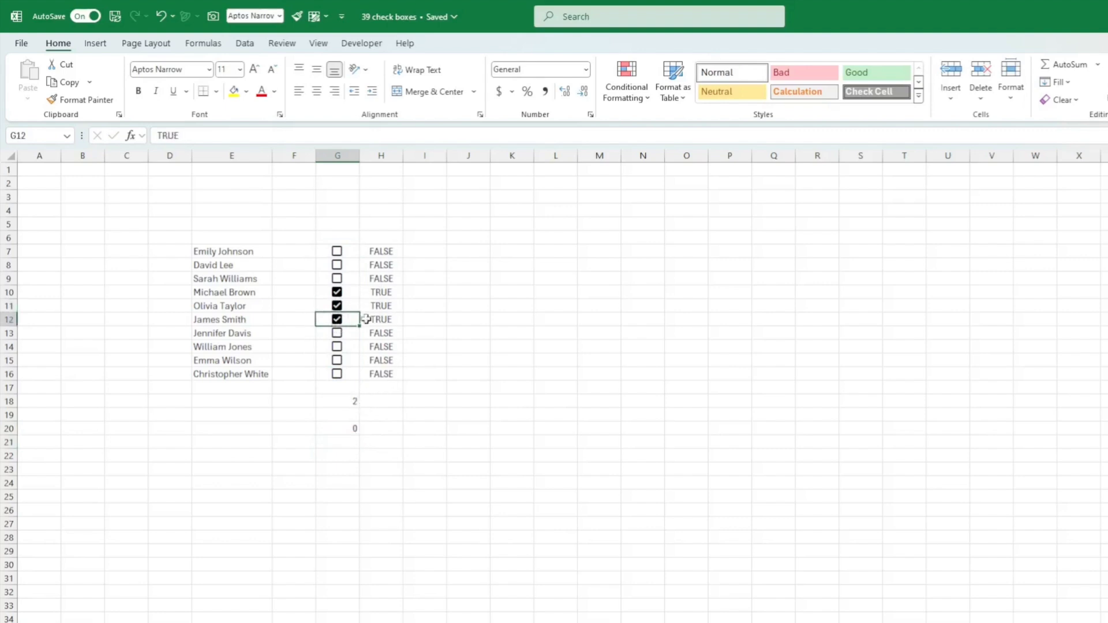
left_click_drag(349, 250, 346, 375)
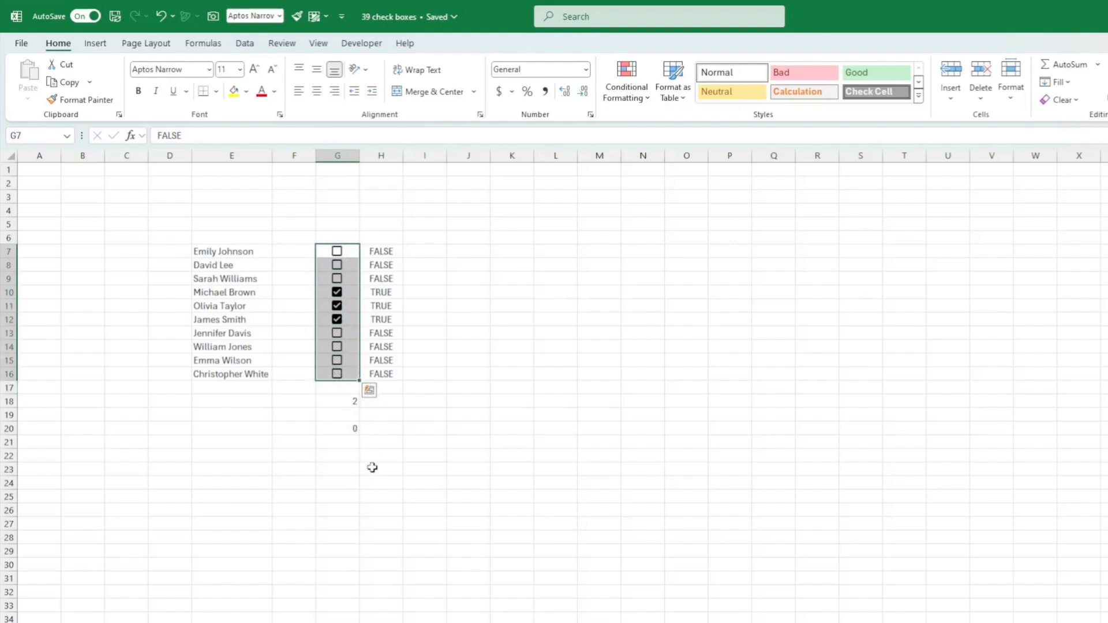
Step: Count the ticked checkboxes in G22 with =COUNTIF(G7:G16,TRUE), and clear the checkbox in G12 to test it
left_click(341, 457)
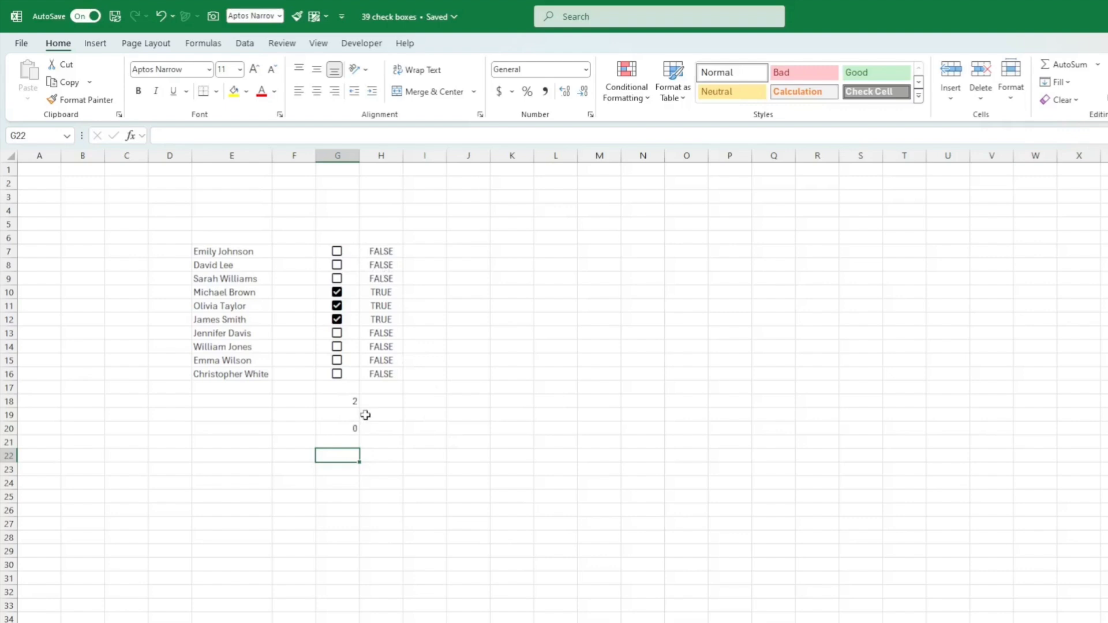
type("=count")
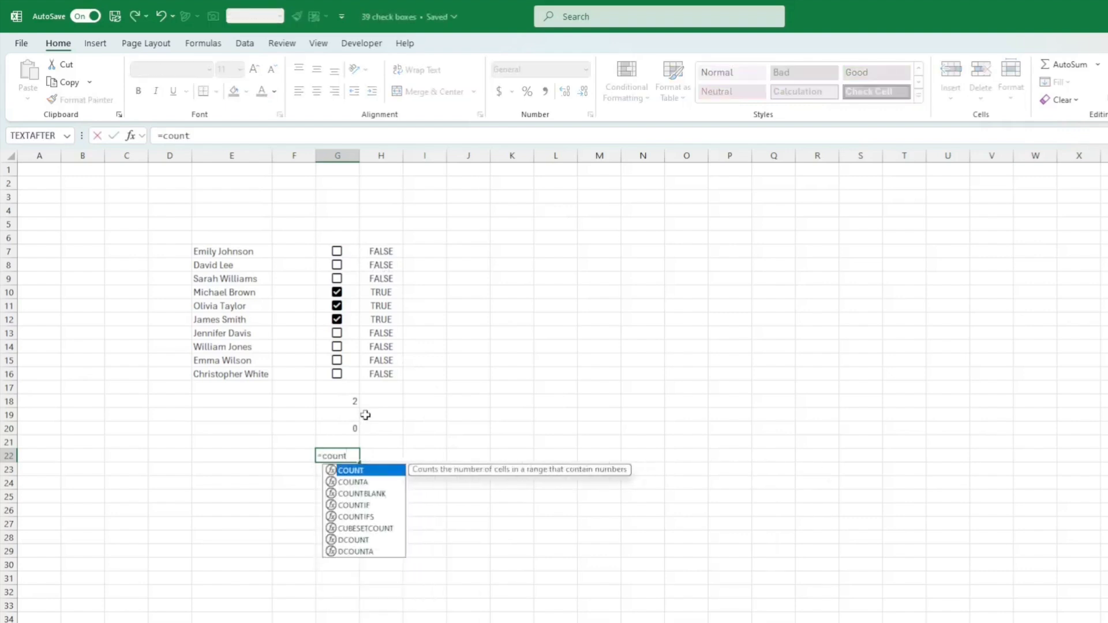
type("if(")
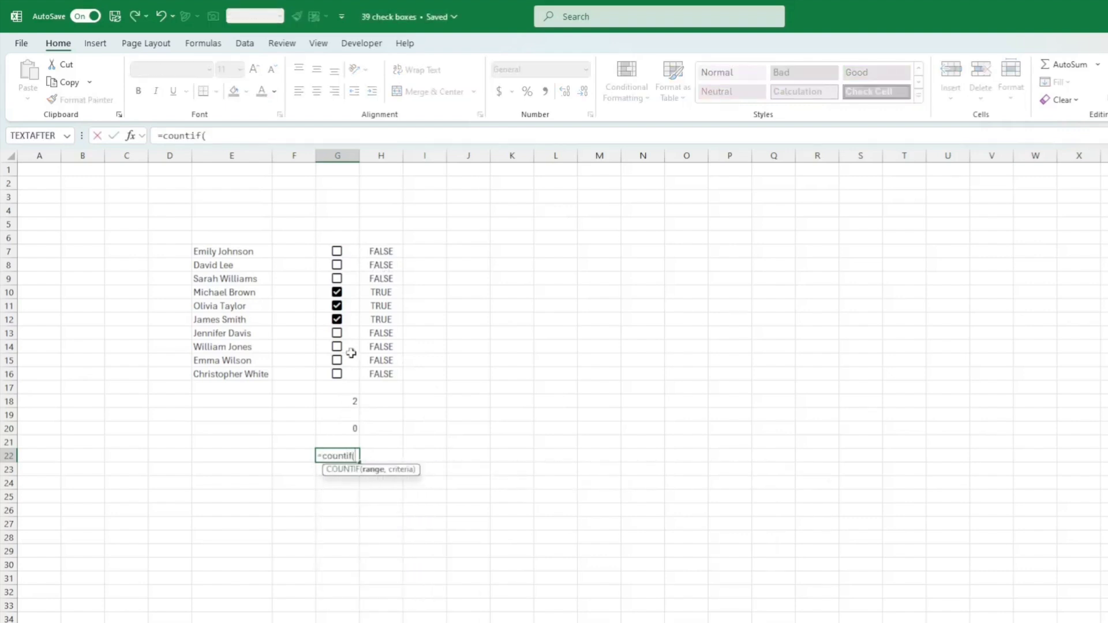
left_click_drag(338, 256, 340, 375)
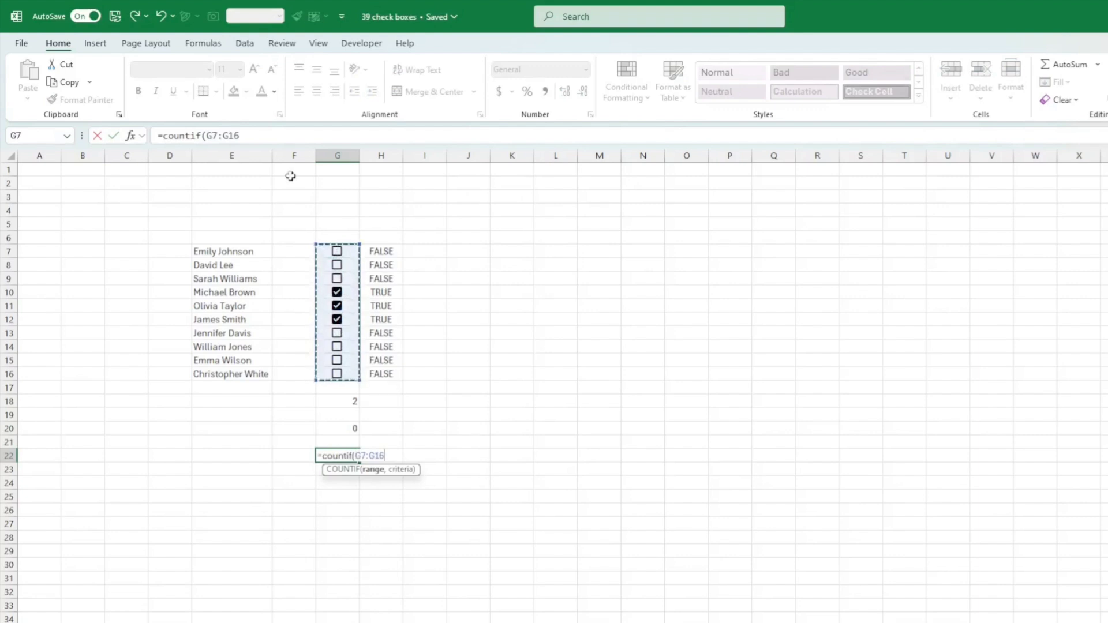
left_click(252, 140)
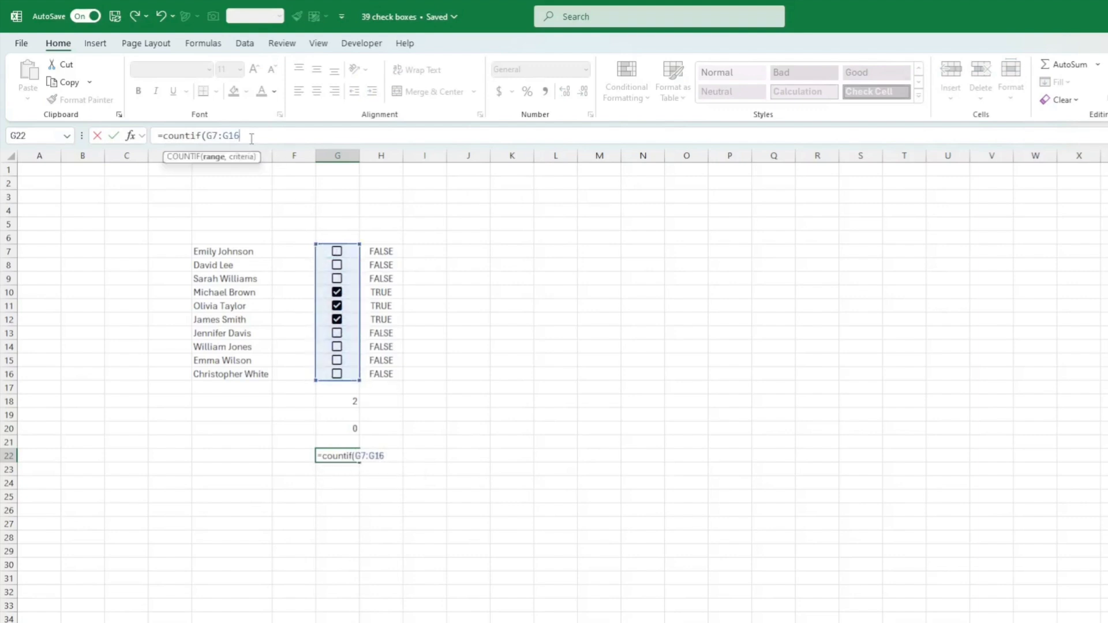
type(",true")
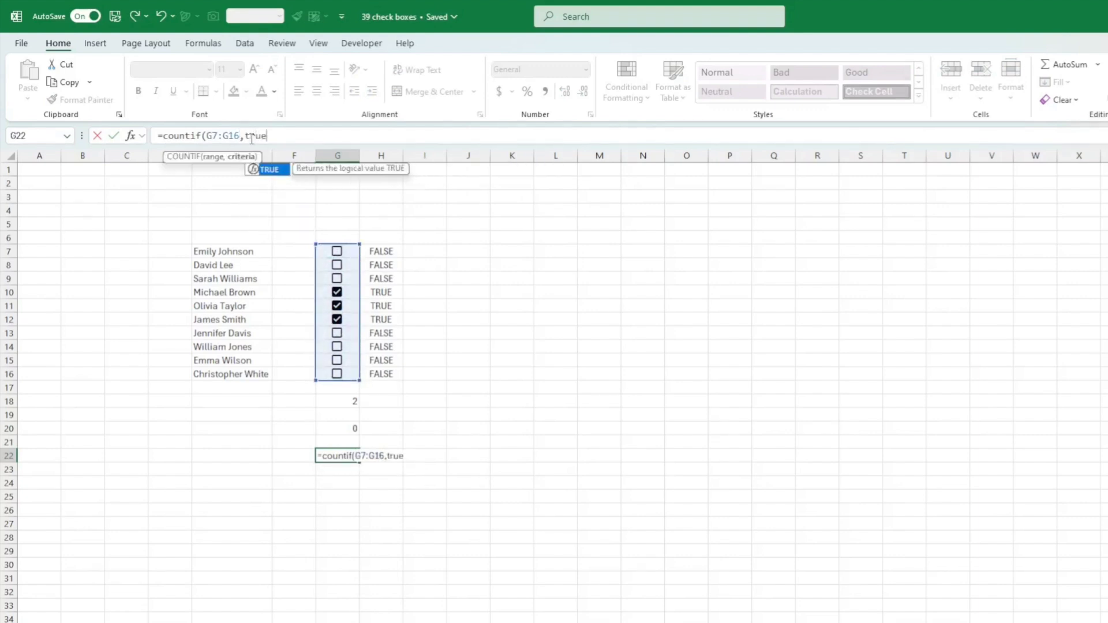
type(")")
key("ctrl+Return")
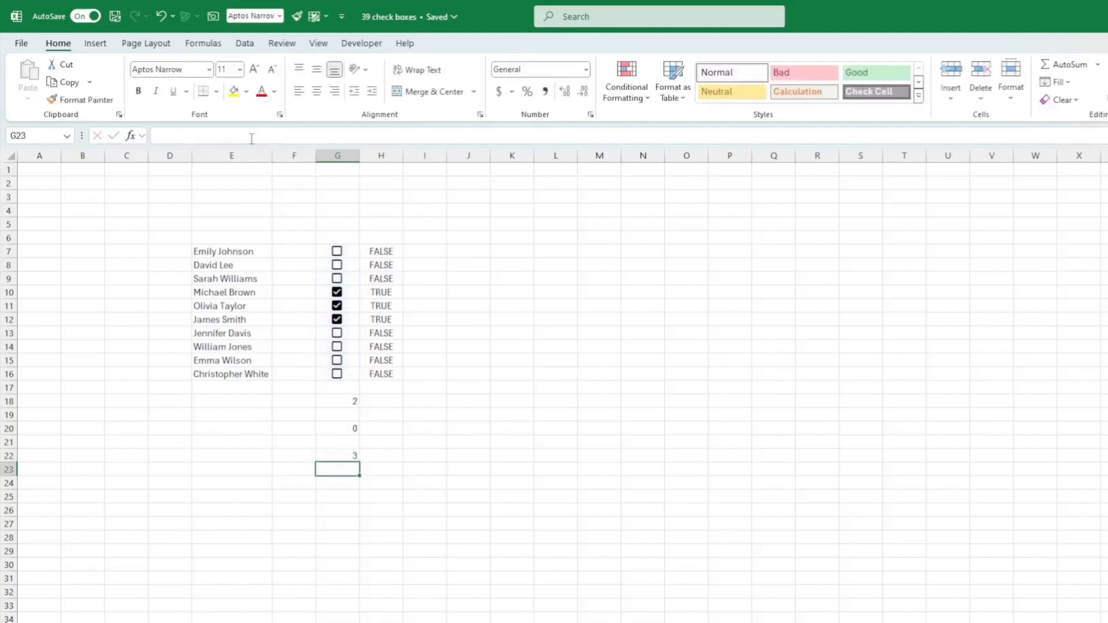
left_click(338, 321)
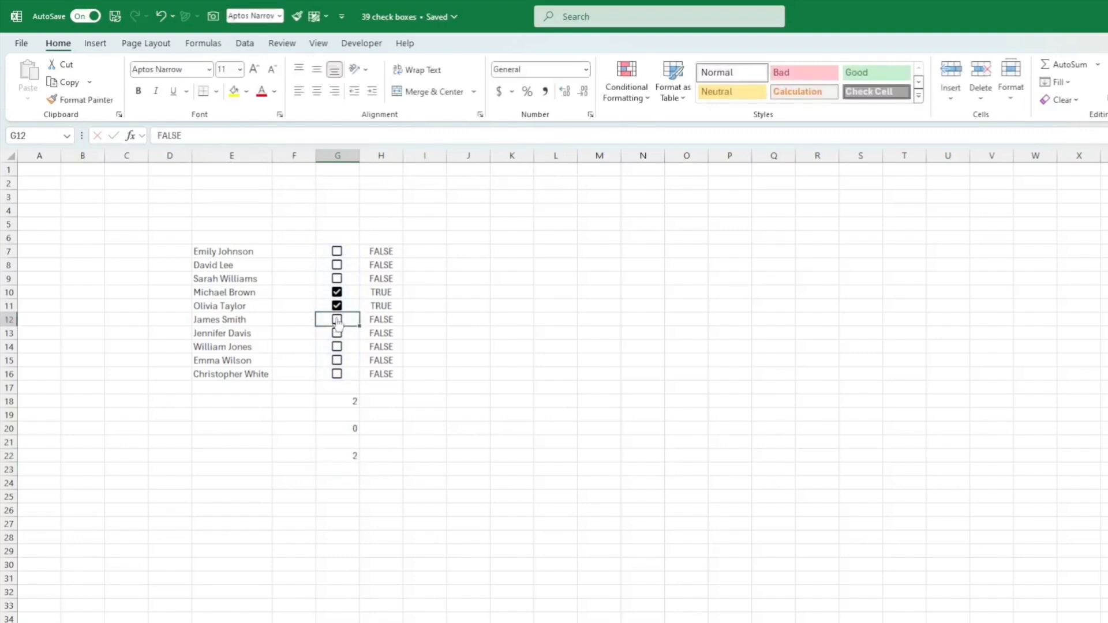
Step: Enter the formula =G7*1 in cell I7 to convert the checkbox value to a number
left_click(421, 252)
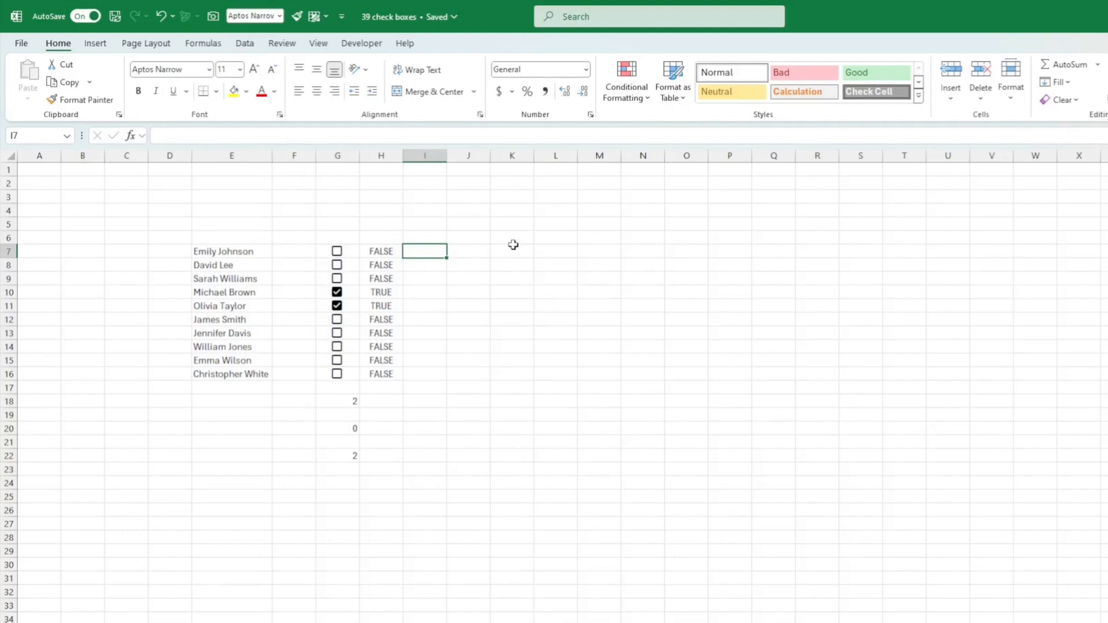
type("=")
key("Left")
key("Left")
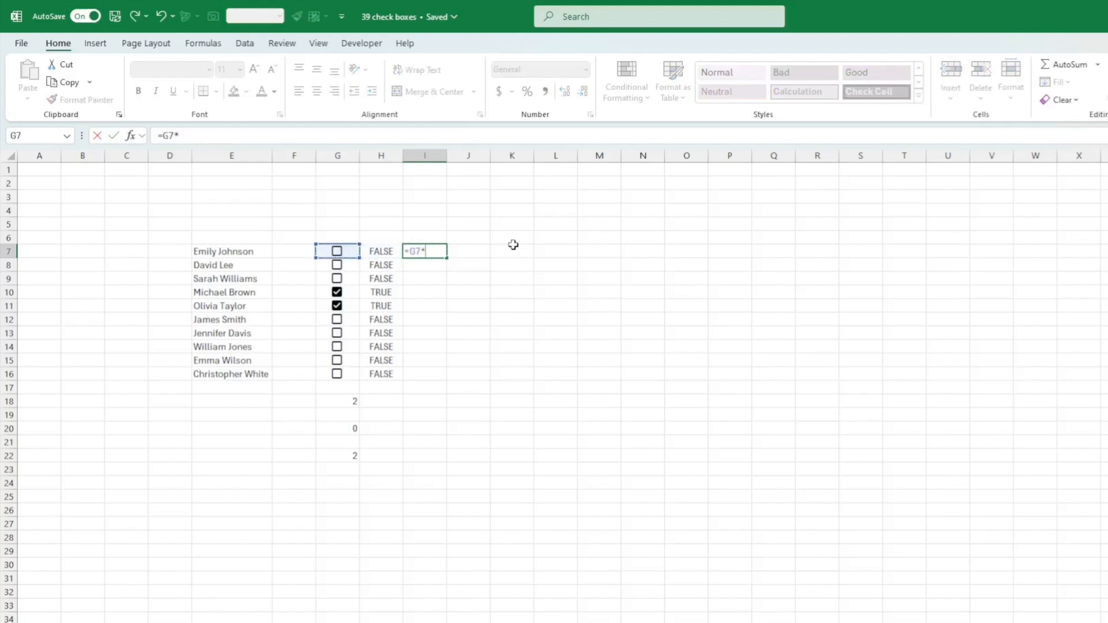
type("*1")
key("Return")
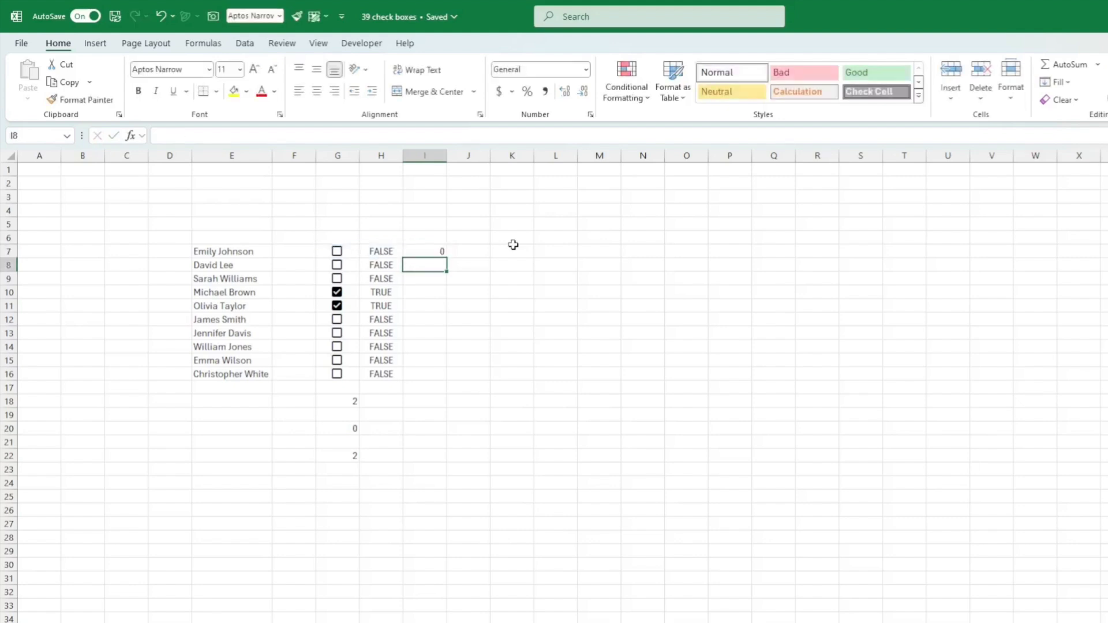
left_click(434, 250)
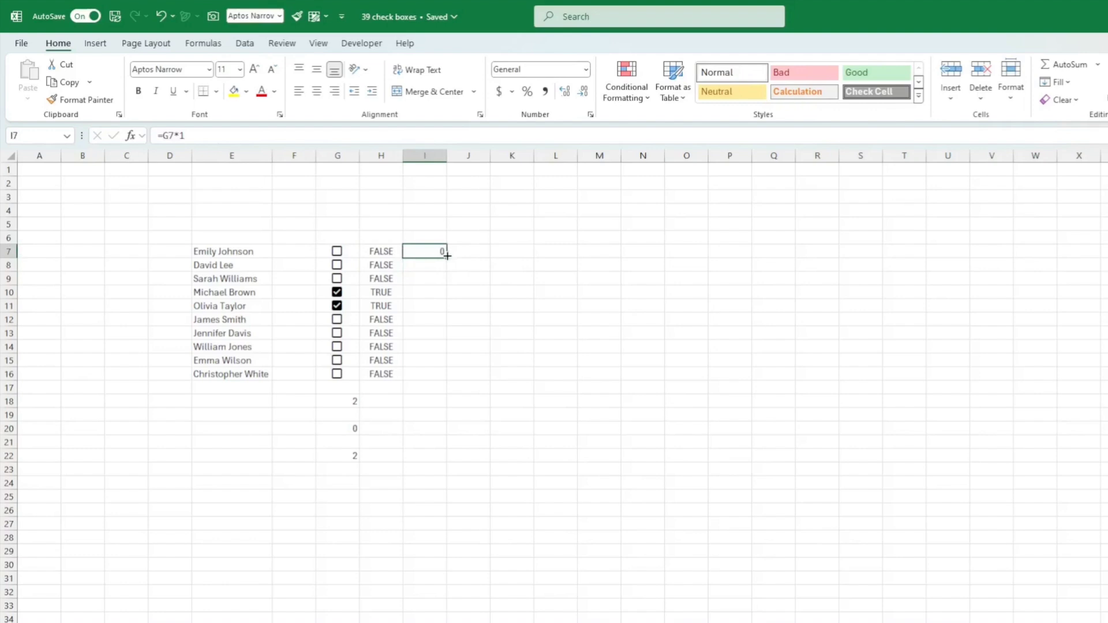
Step: Fill the formula in I7 down to I16 and total the converted values in I18 with =SUM(I7:I17)
left_click_drag(447, 255, 443, 382)
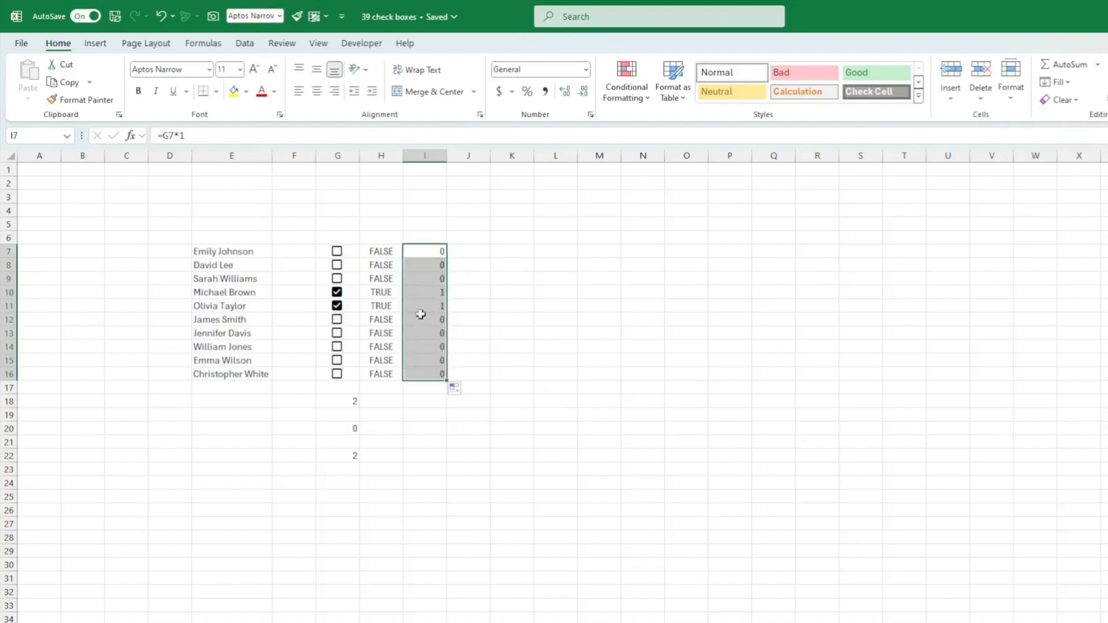
left_click(432, 289)
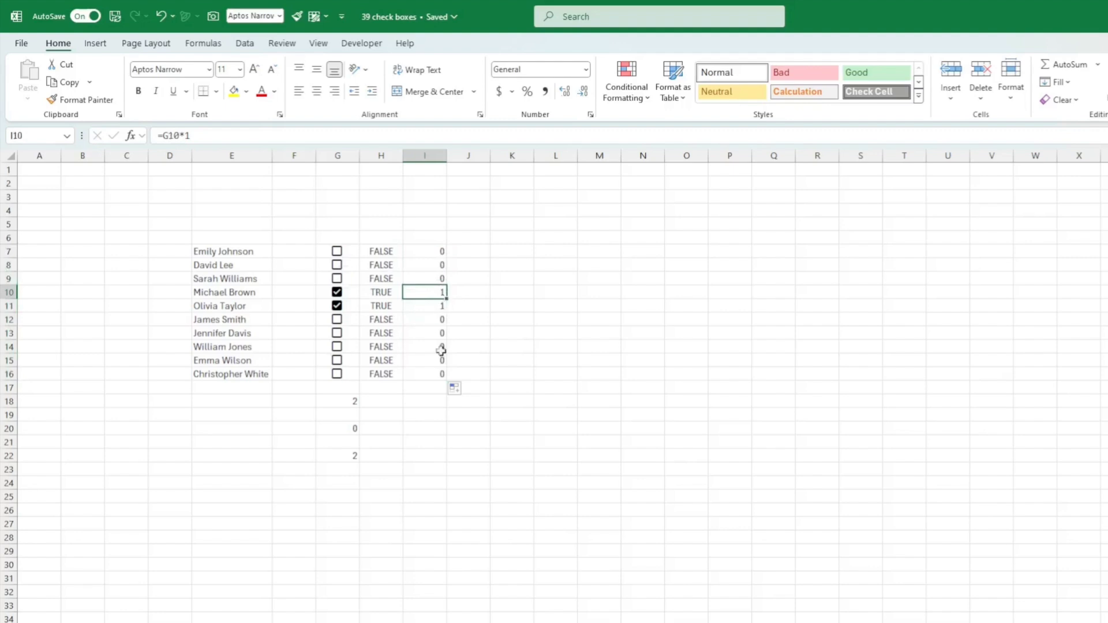
left_click(422, 403)
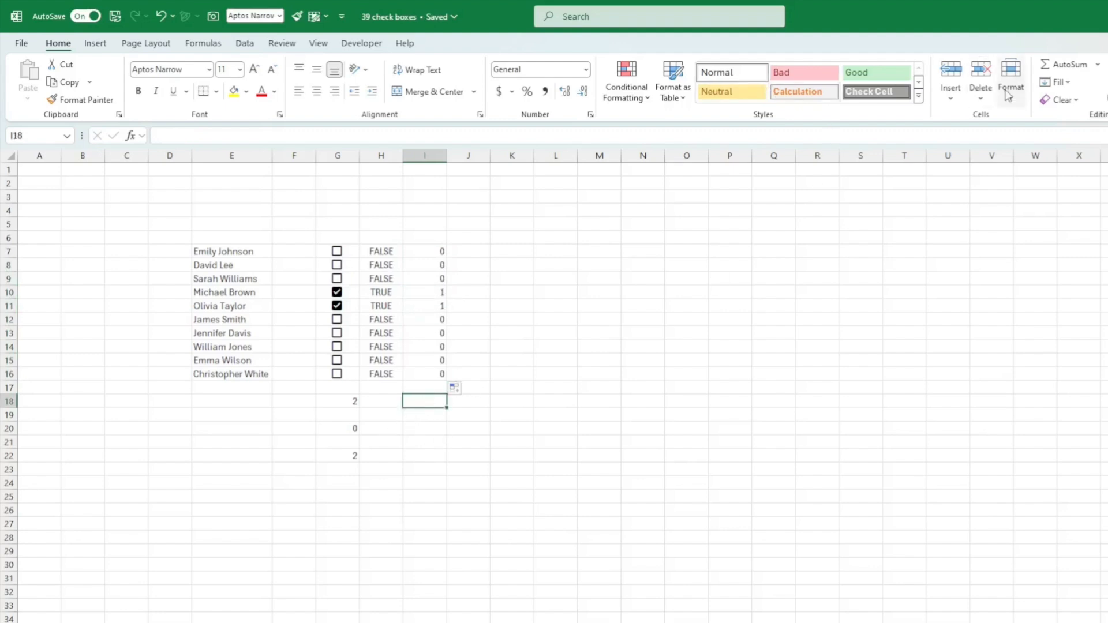
left_click(1070, 65)
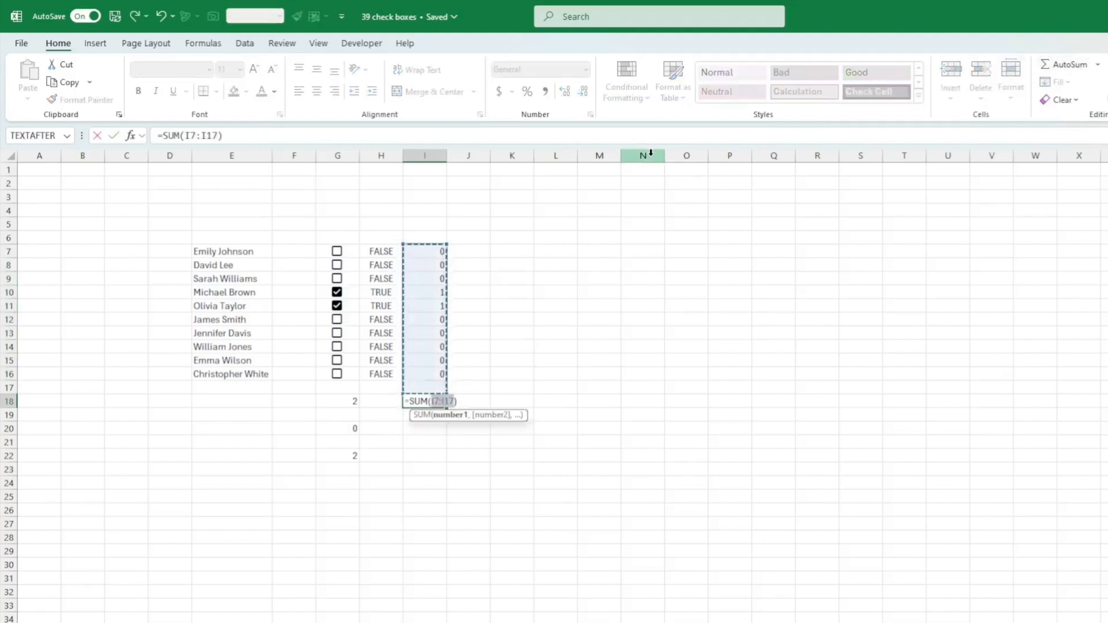
key("Return")
key("Up")
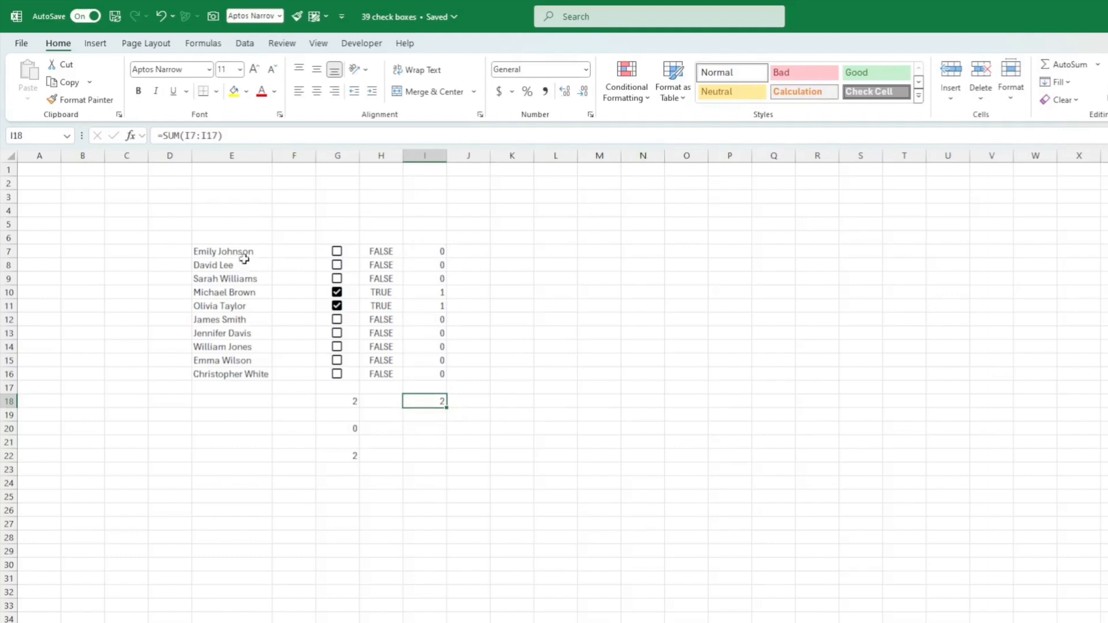
Step: Tick the checkboxes in G13 and G14 to test the totals
left_click_drag(244, 259, 231, 374)
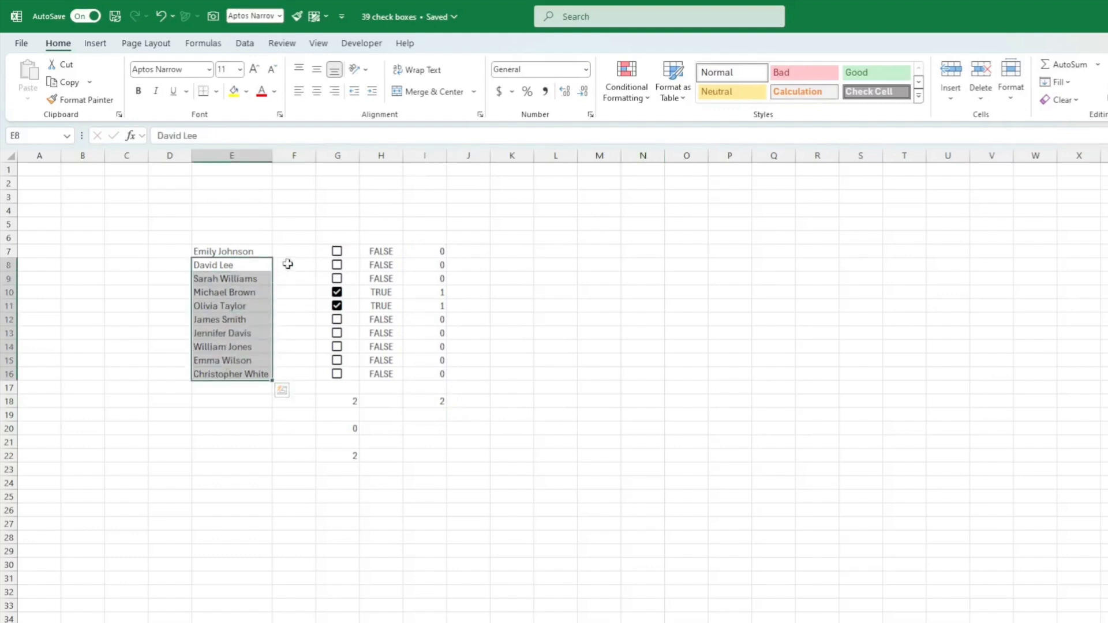
left_click(244, 252)
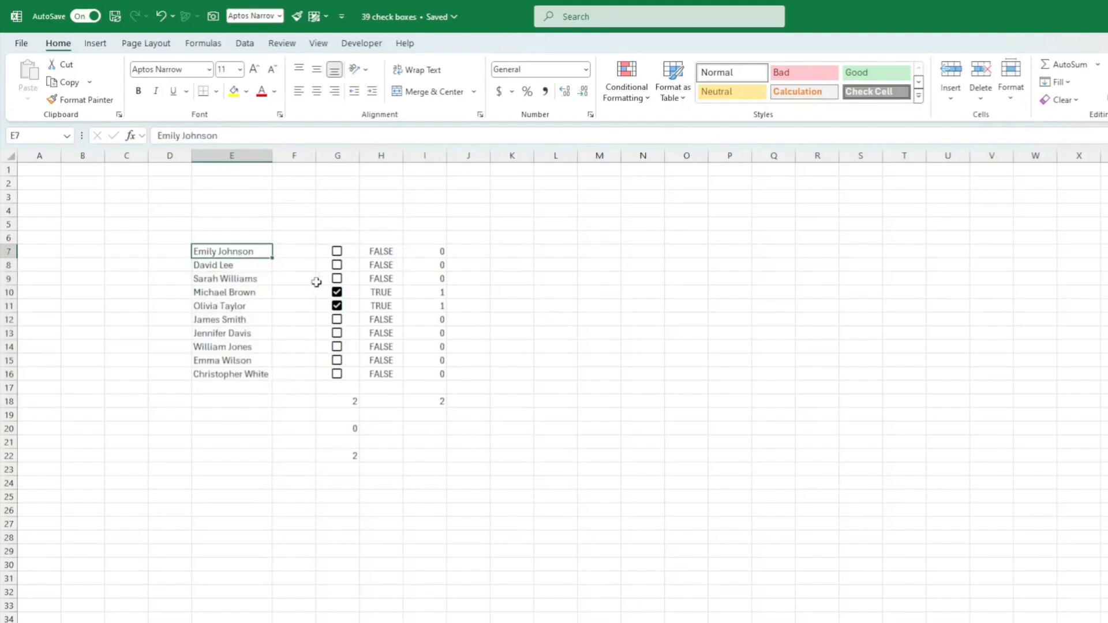
left_click(337, 333)
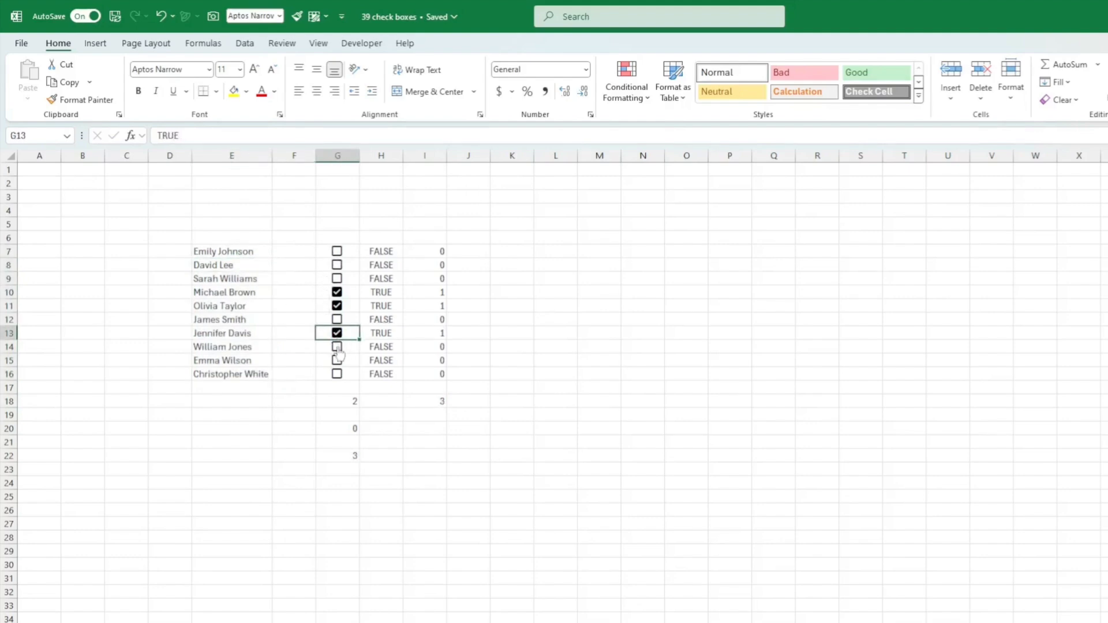
left_click(337, 347)
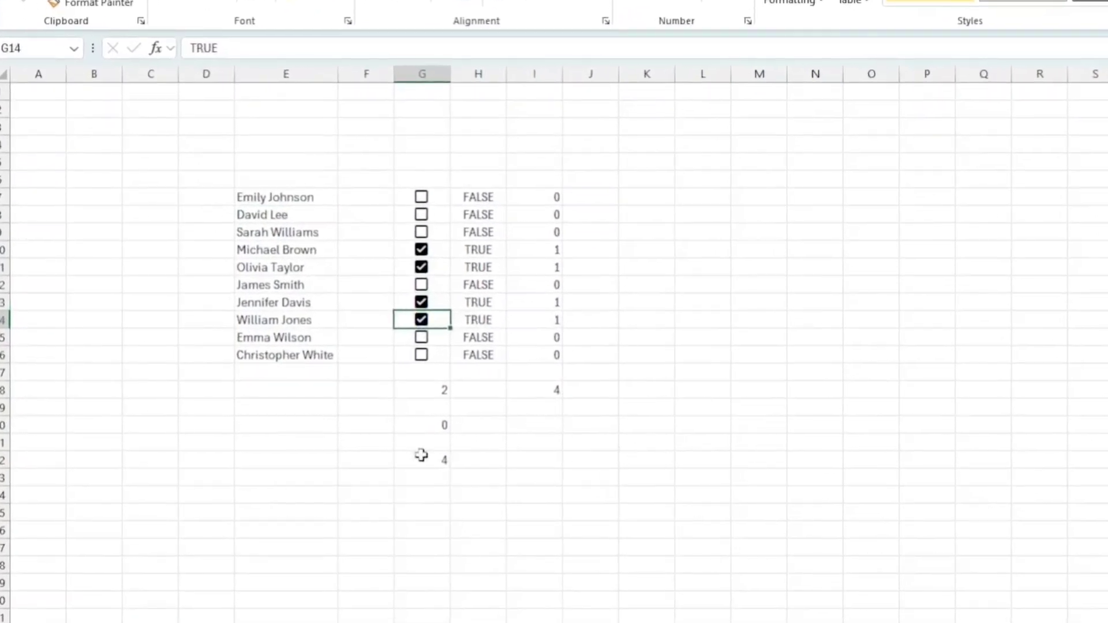
Step: Count the names in the list in cell E22 with =COUNTA(E7:E16)
left_click(312, 461)
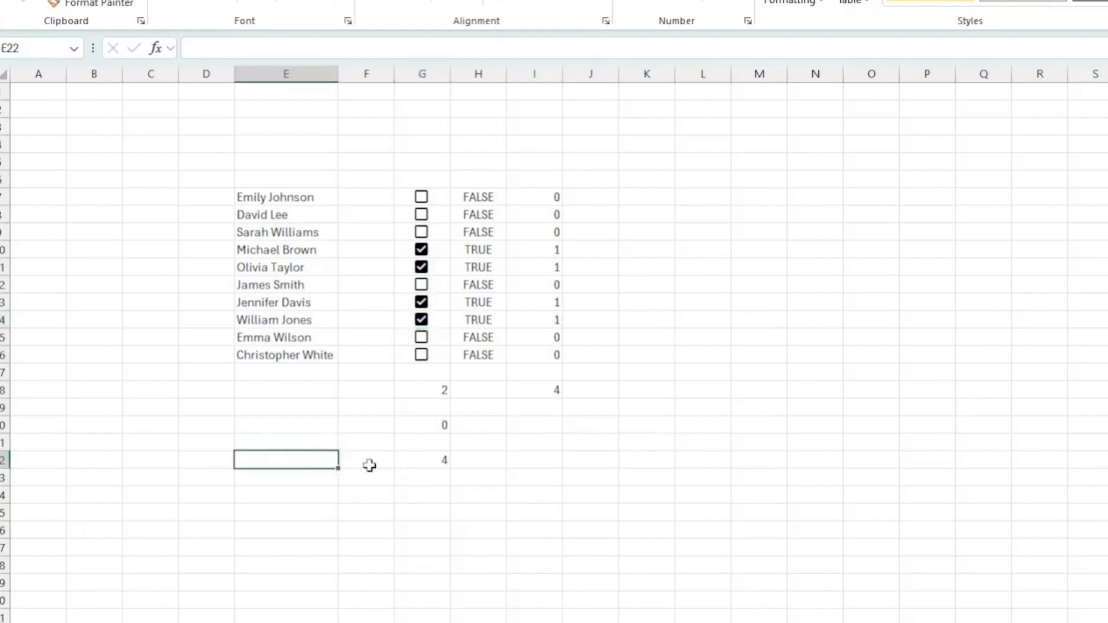
type("=cou")
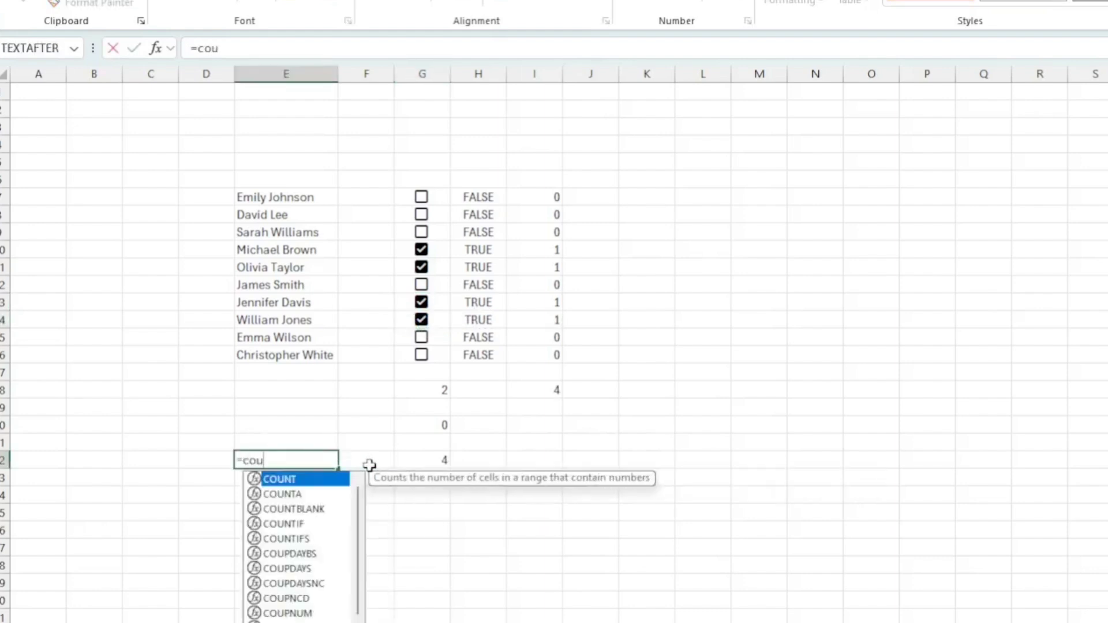
type("nta(")
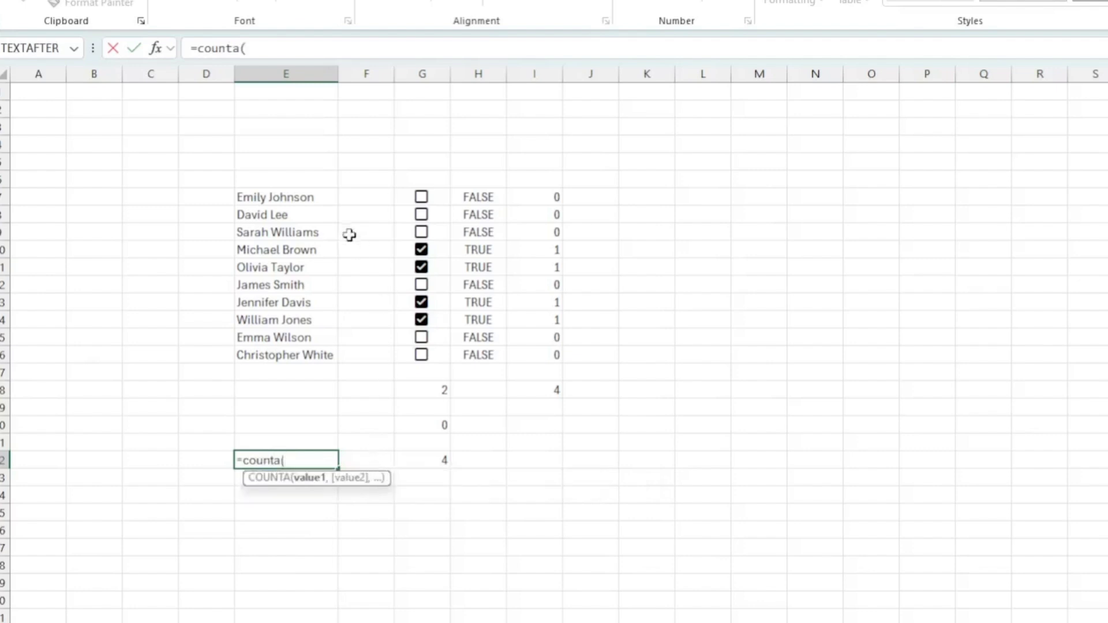
left_click_drag(314, 199, 316, 355)
left_click(332, 51)
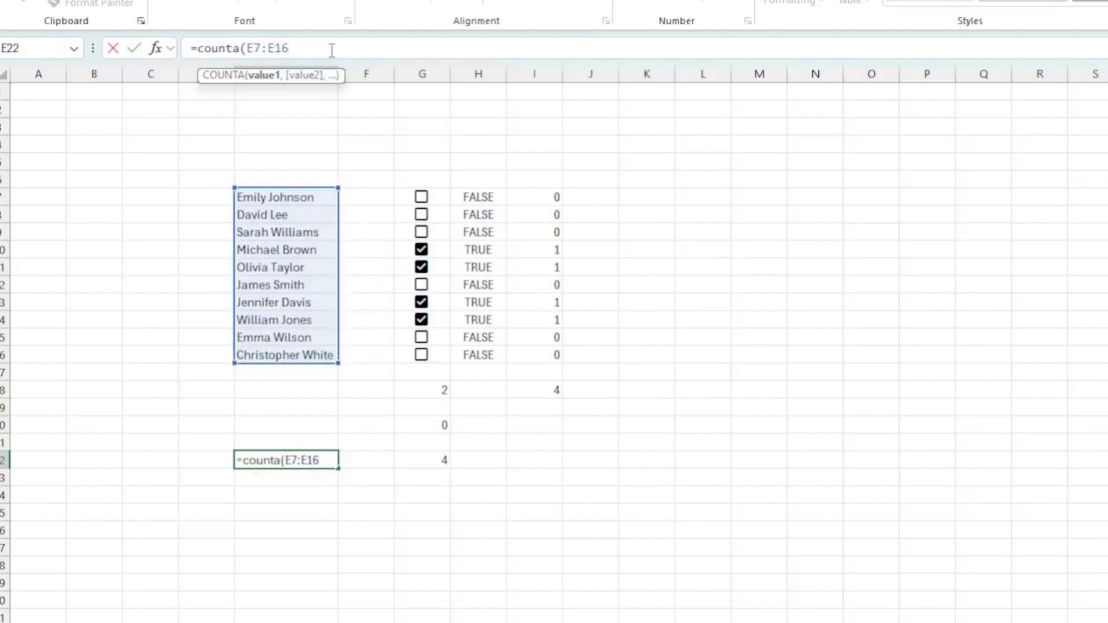
type(")")
key("Return")
key("Up")
Step: Calculate the share of ticked checkboxes in H22 with =G22/E22 and format the result as a percentage
key("Right")
key("Right")
key("Right")
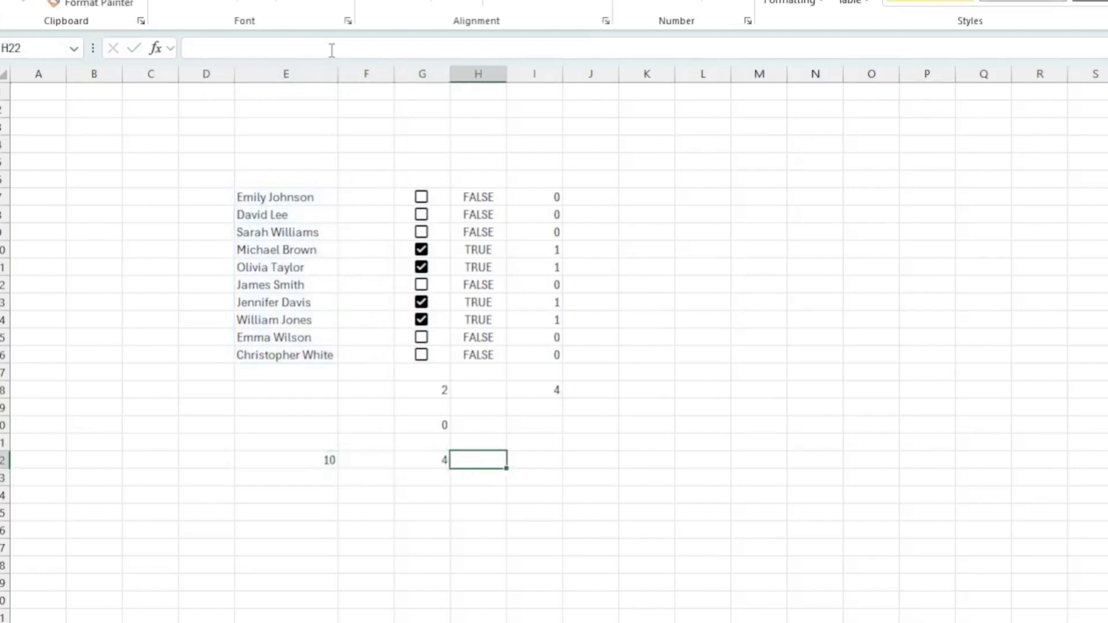
key("Left")
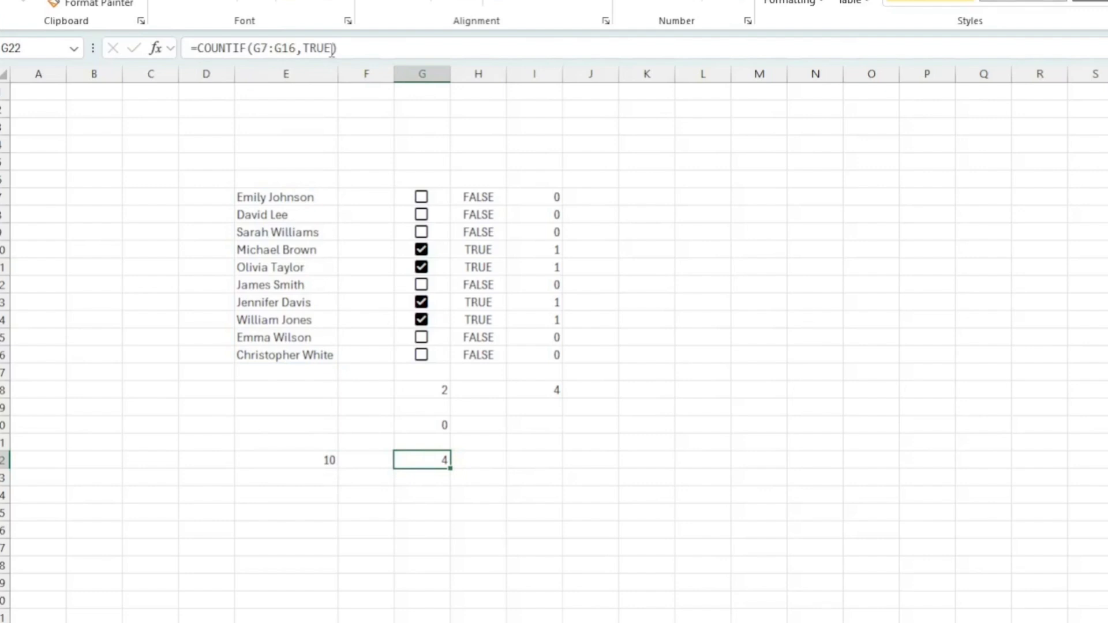
key("Left")
key("Left")
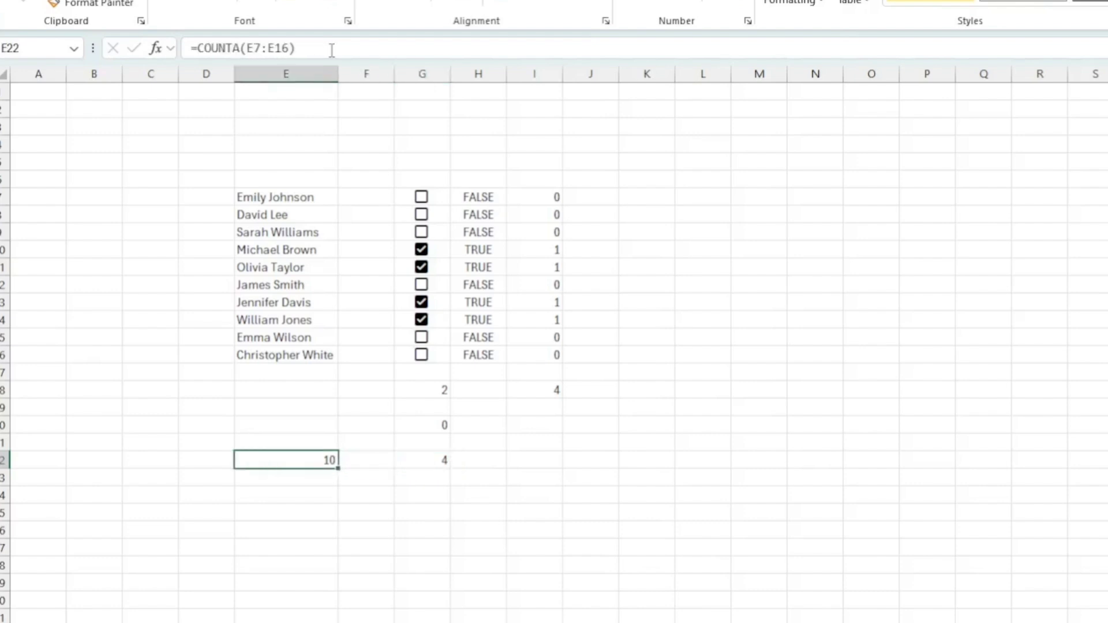
key("Right")
key("Right")
key("Right")
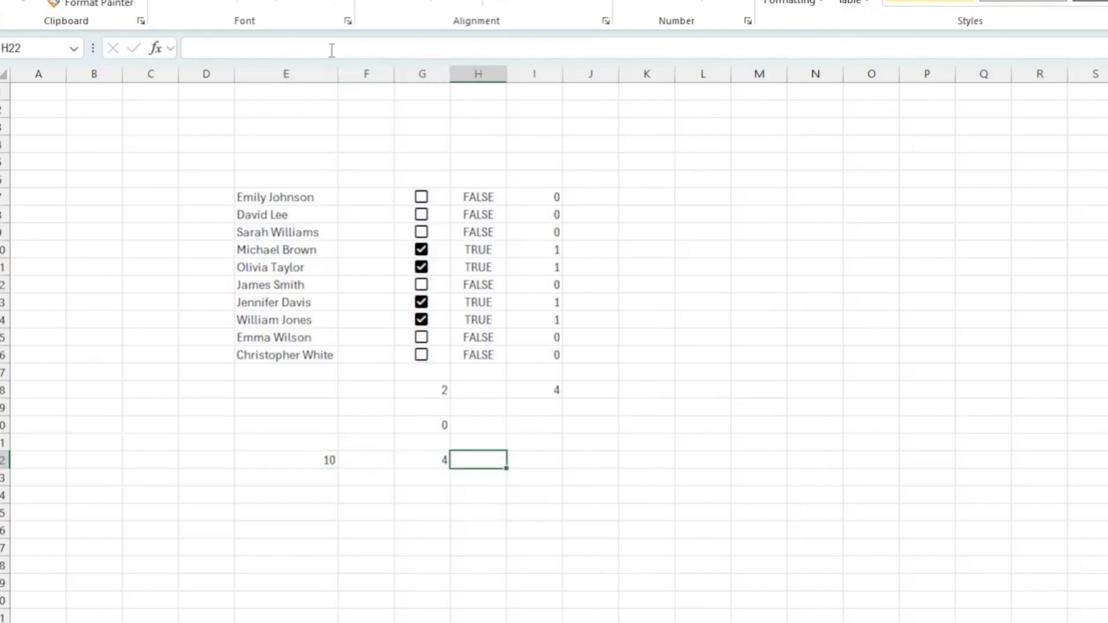
type("=")
key("Left")
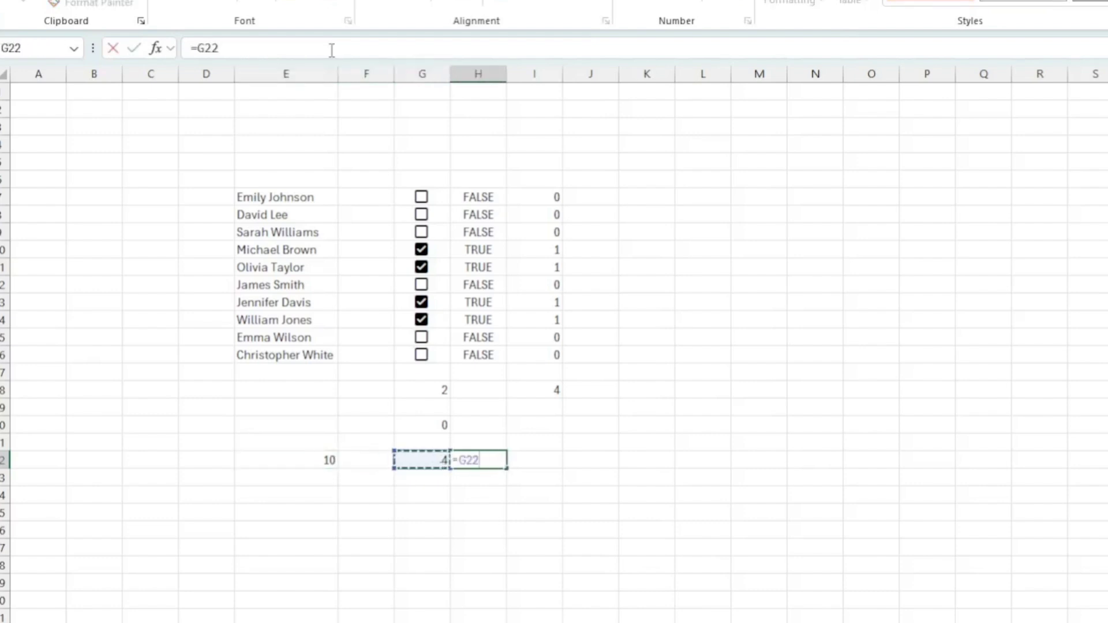
type("/")
key("Left")
key("Left")
key("Left")
key("ctrl+Return")
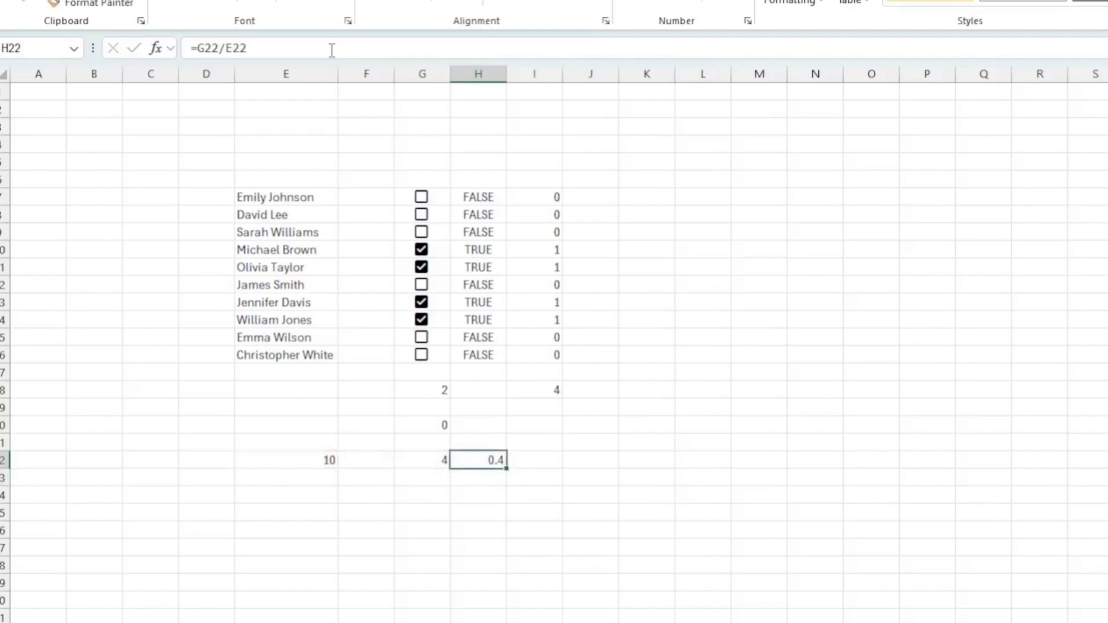
left_click(668, 1)
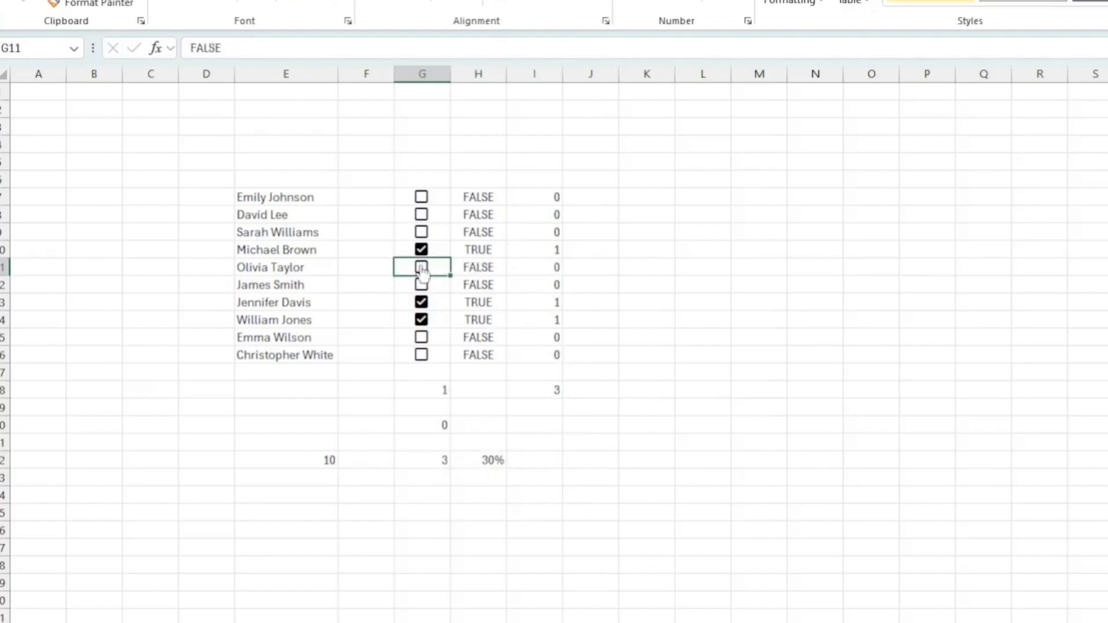
Step: Test the percentage in H22 by clearing the checkbox in G11, clearing and re-ticking G13, and ticking G7
left_click(423, 306)
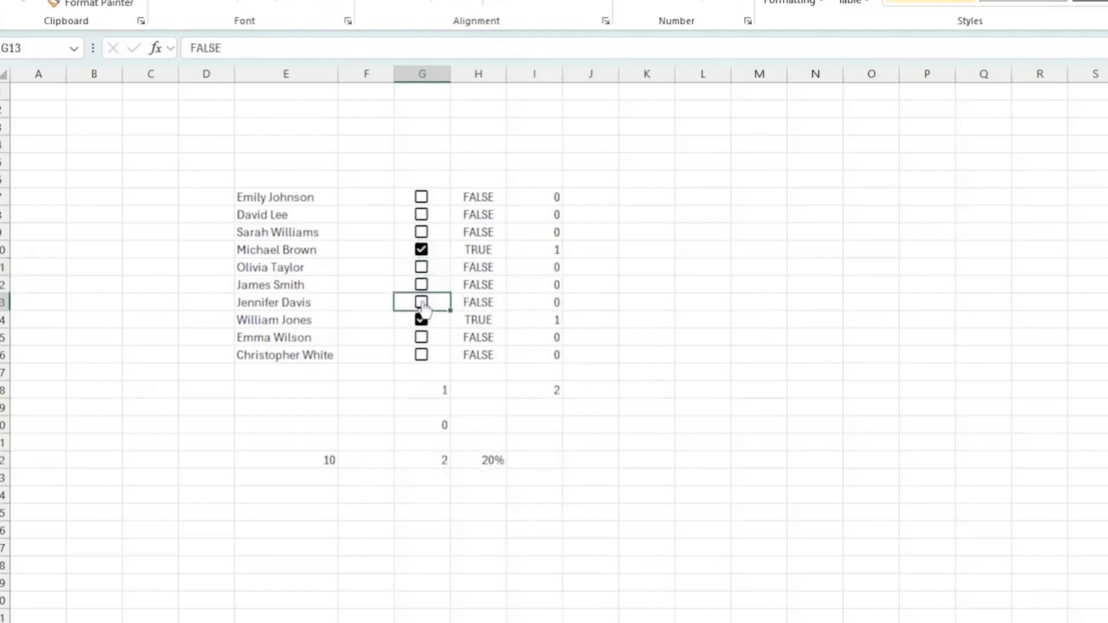
left_click(422, 306)
left_click(484, 460)
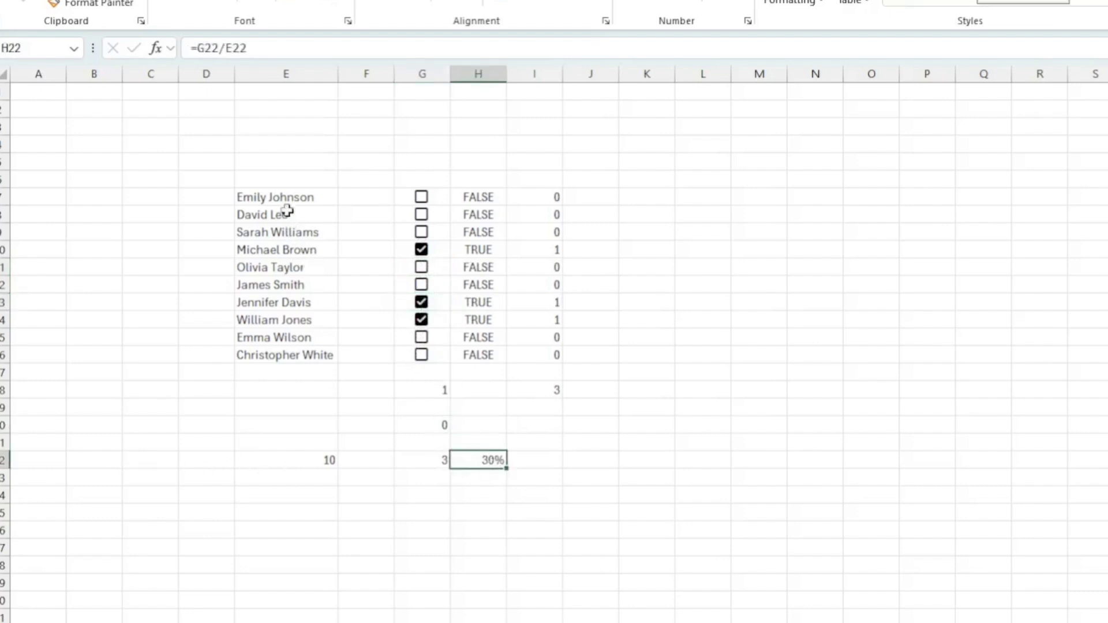
left_click_drag(290, 192, 584, 475)
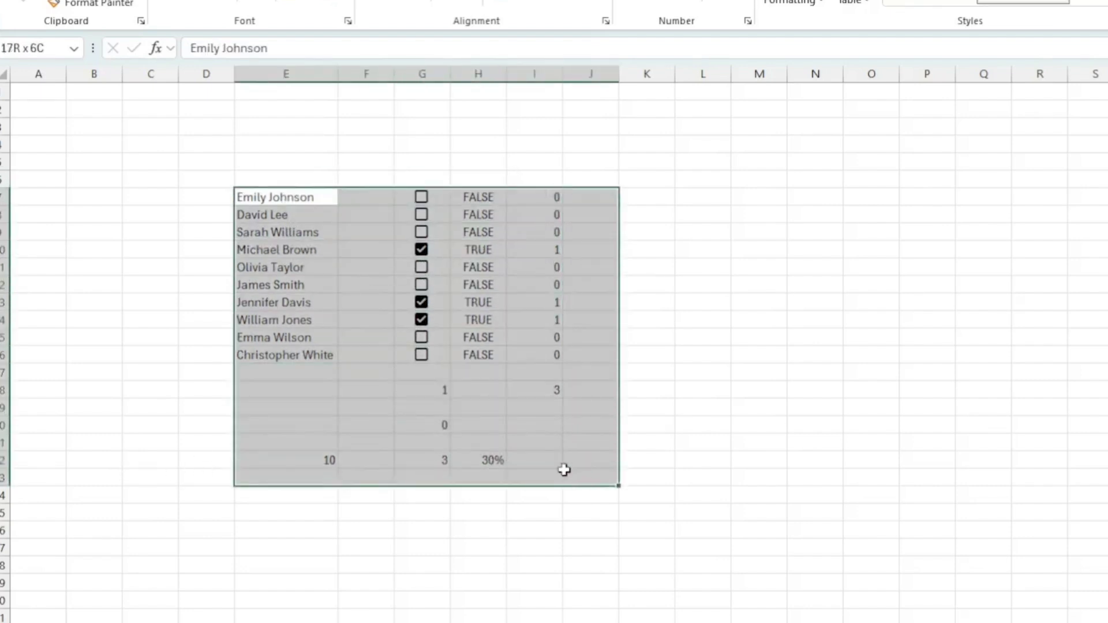
left_click(646, 462)
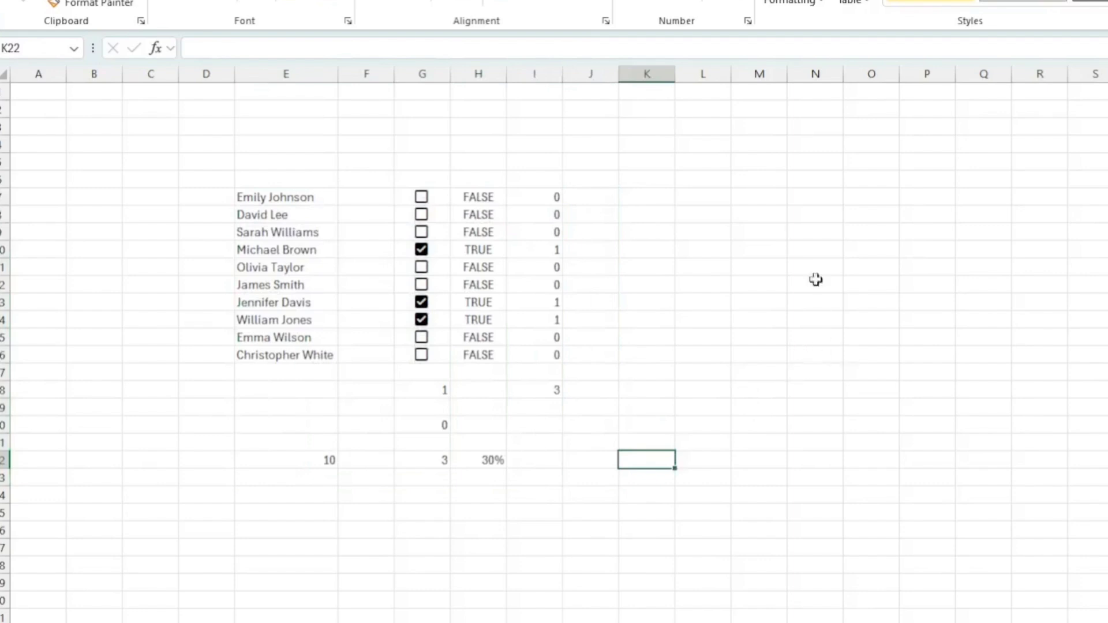
left_click(421, 197)
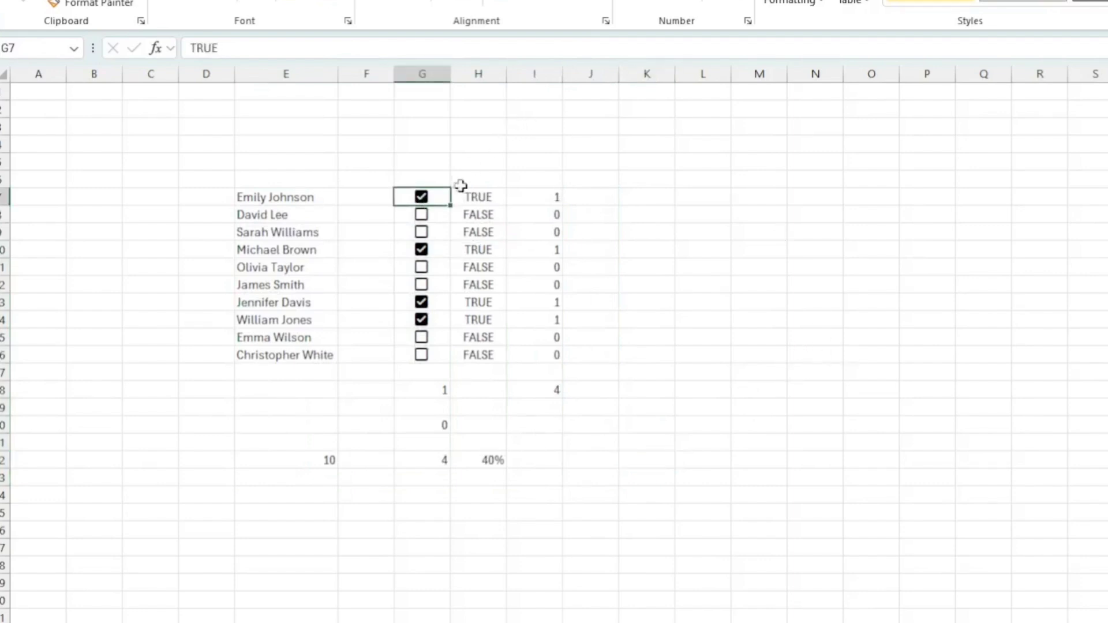